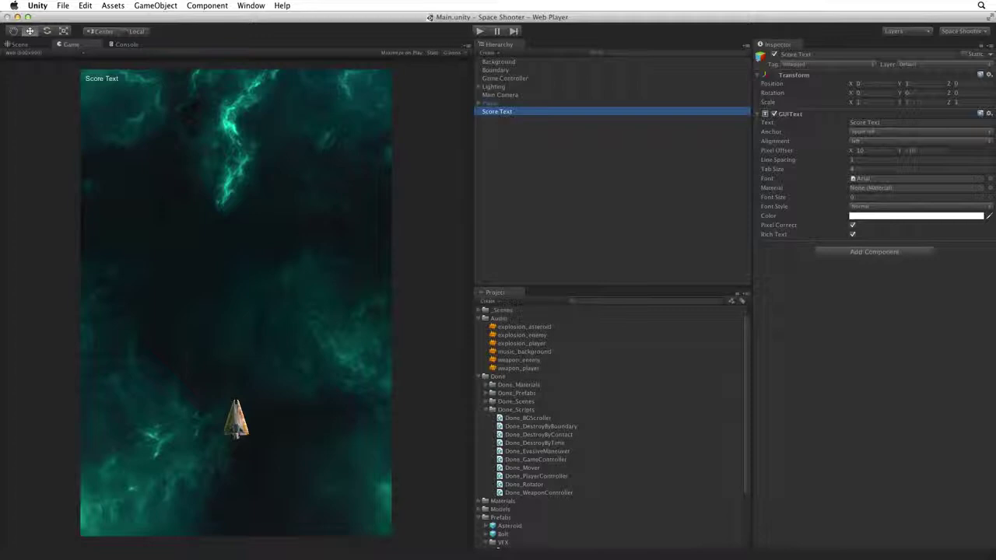
Add a new empty GameObject to the Space Shooter scene with Cmd+Shift+N.
{"action": "key", "text": "super+shift+n"}
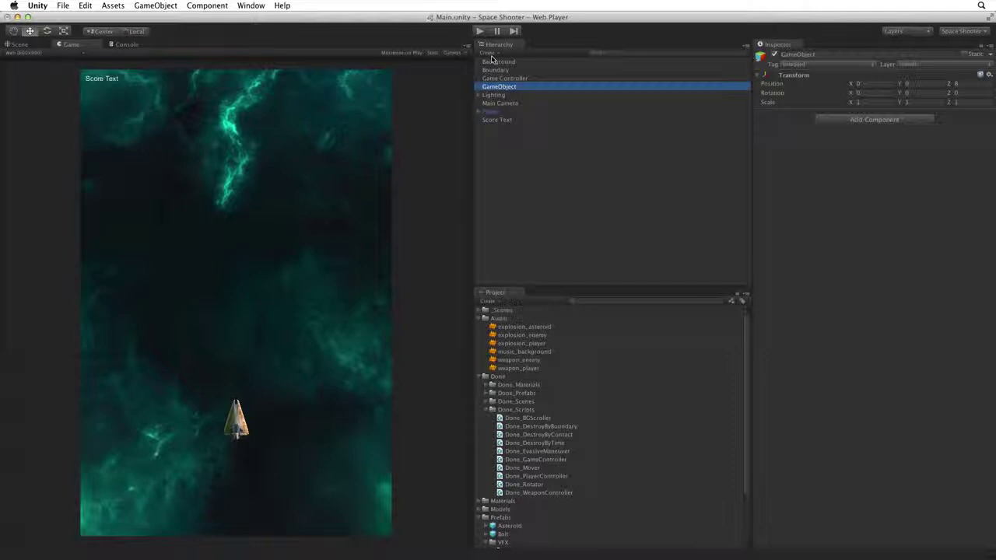
Rename the empty object to DisplayText and reset its transform to the origin.
{"action": "key", "text": "Return"}
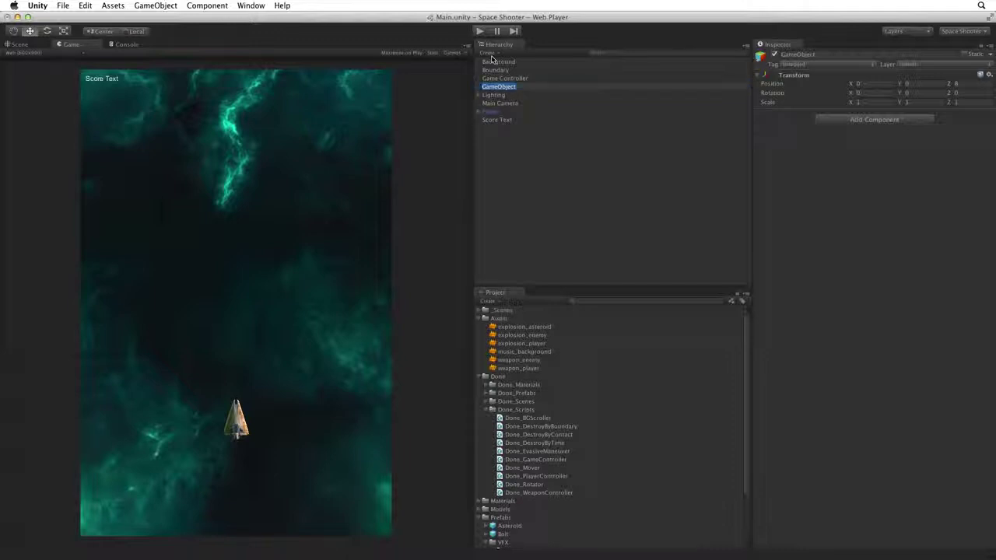
{"action": "type", "text": "DisplayText"}
{"action": "key", "text": "Return"}
{"action": "left_click", "coordinate": [988, 75]}
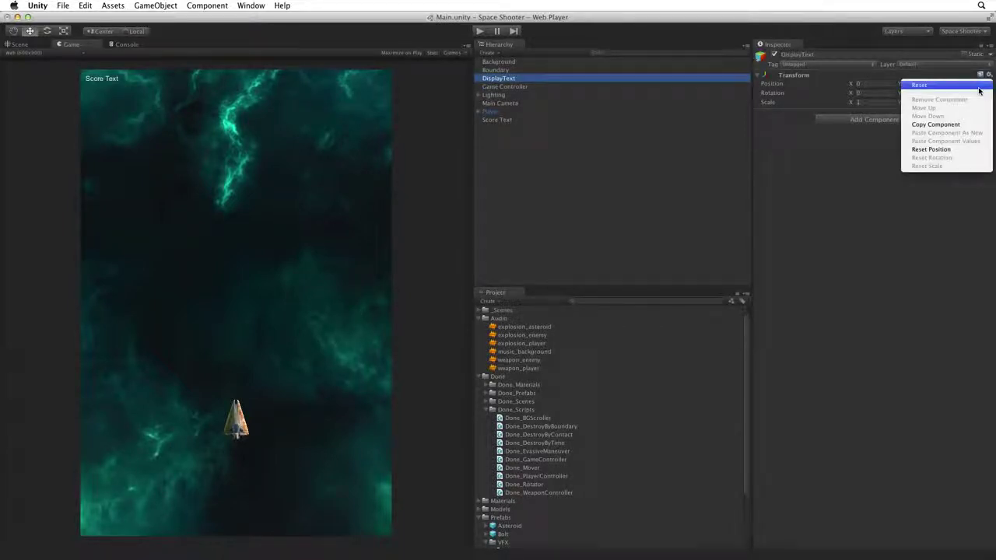
{"action": "left_click", "coordinate": [979, 88]}
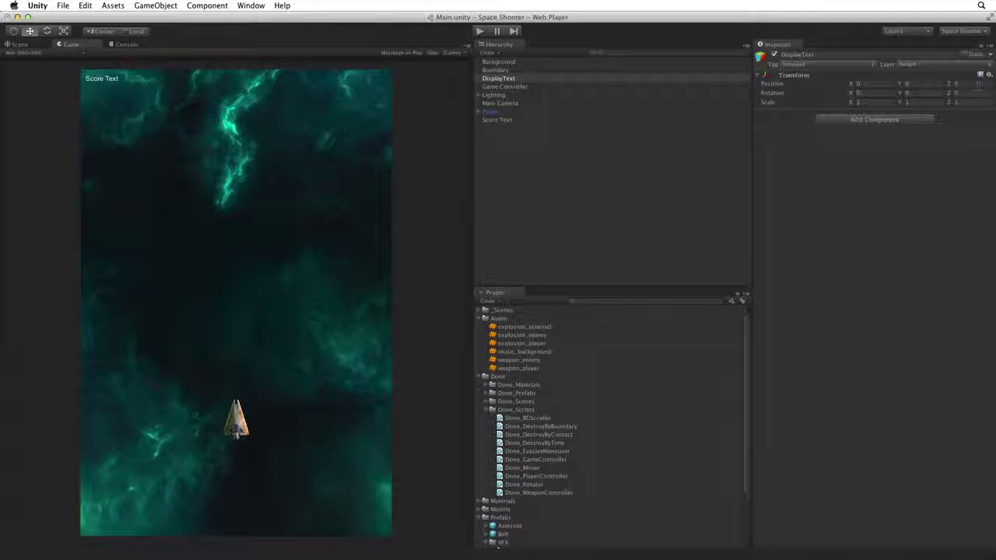
Nest Score Text under DisplayText in the Hierarchy.
{"action": "left_click", "coordinate": [497, 121]}
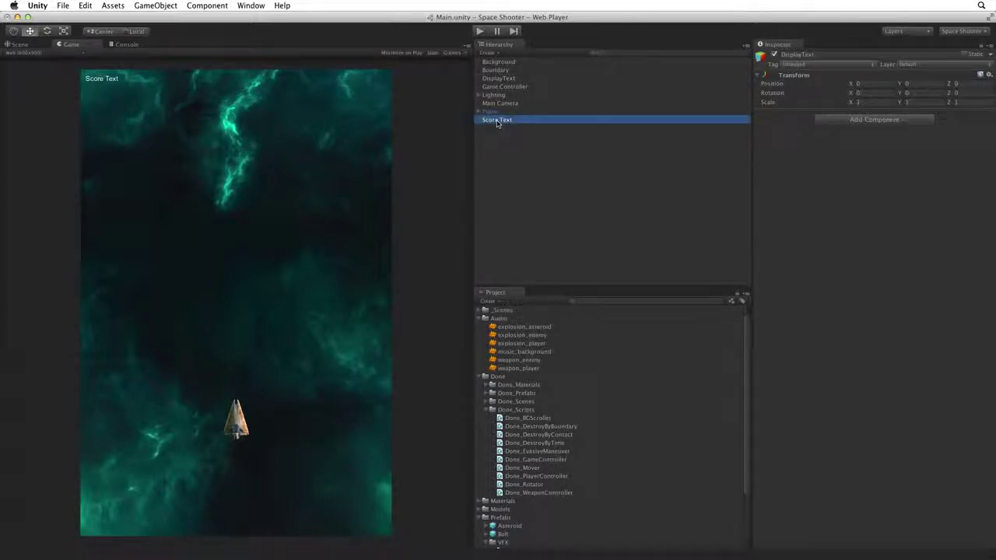
{"action": "left_click_drag", "start_coordinate": [497, 122], "coordinate": [536, 82]}
{"action": "left_click", "coordinate": [478, 80]}
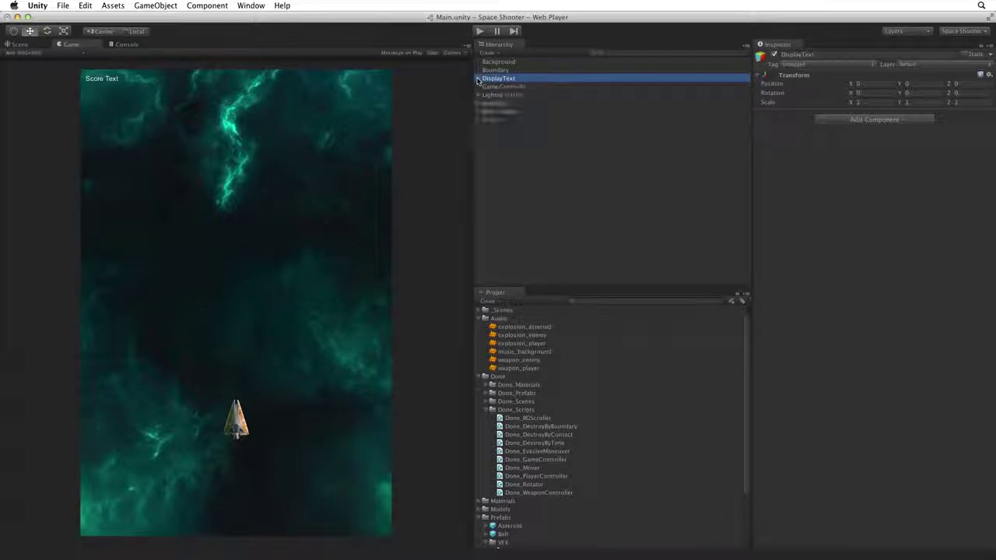
Create a GUI Text object named Restart Text that displays 'Restart Text'.
{"action": "left_click", "coordinate": [490, 52]}
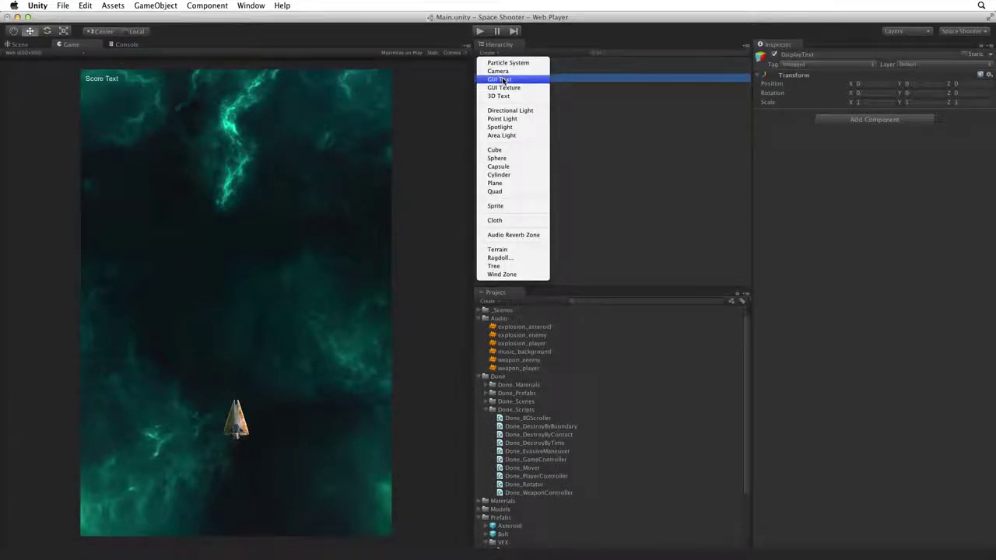
{"action": "left_click", "coordinate": [504, 80]}
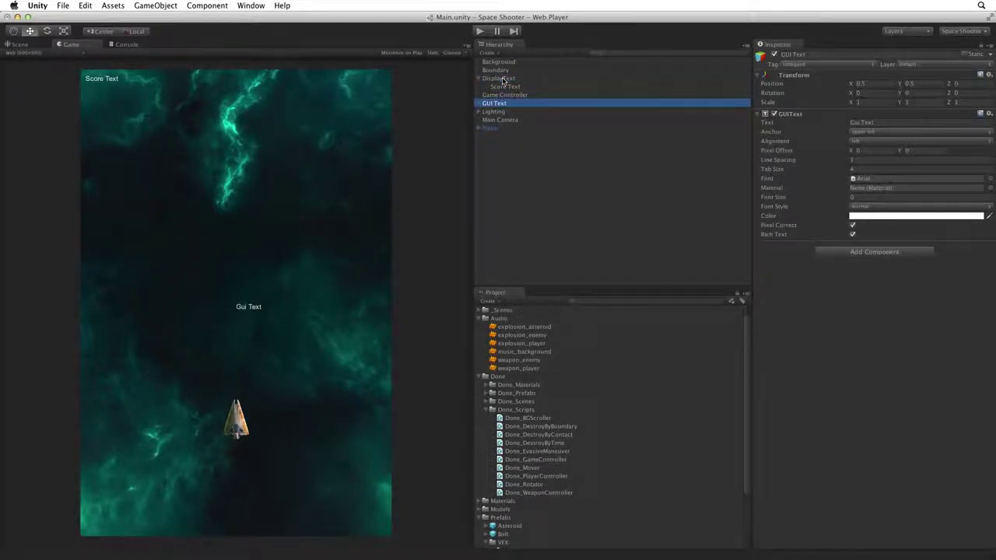
{"action": "type", "text": "Restart Text"}
{"action": "key", "text": "Return"}
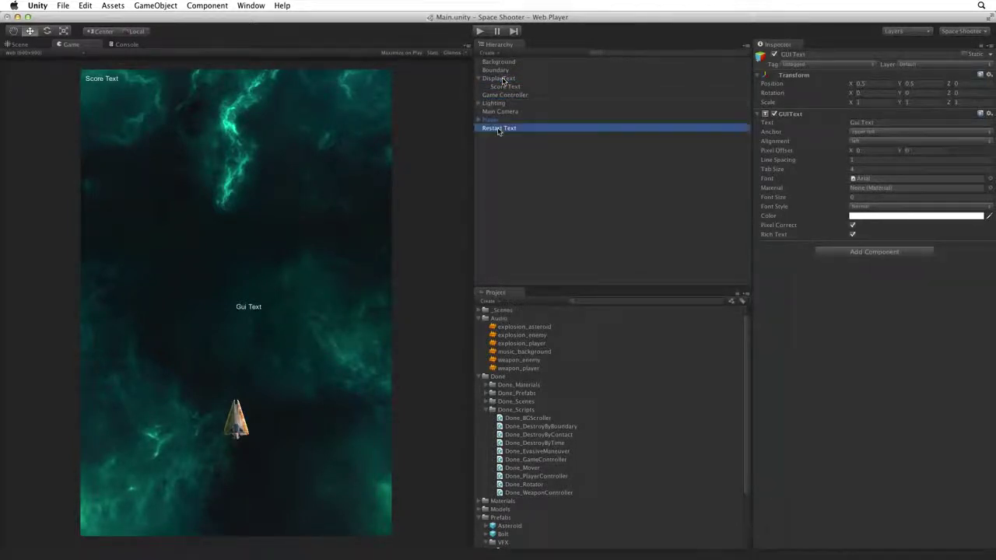
{"action": "left_click", "coordinate": [878, 122]}
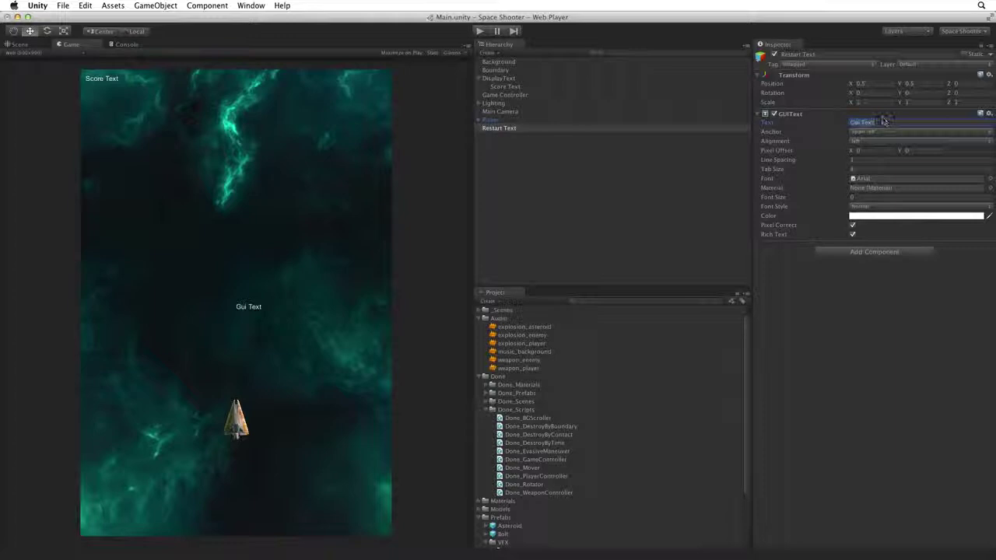
{"action": "type", "text": "Restart Text"}
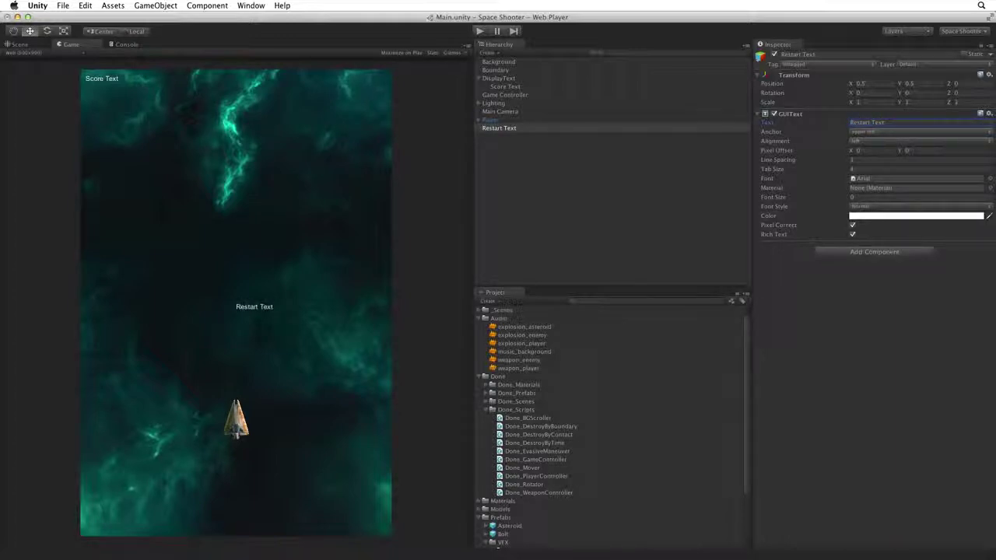
Position Restart Text at X 1, Y 1.
{"action": "left_click", "coordinate": [862, 84]}
{"action": "type", "text": "1"}
{"action": "key", "text": "Tab"}
{"action": "type", "text": "1"}
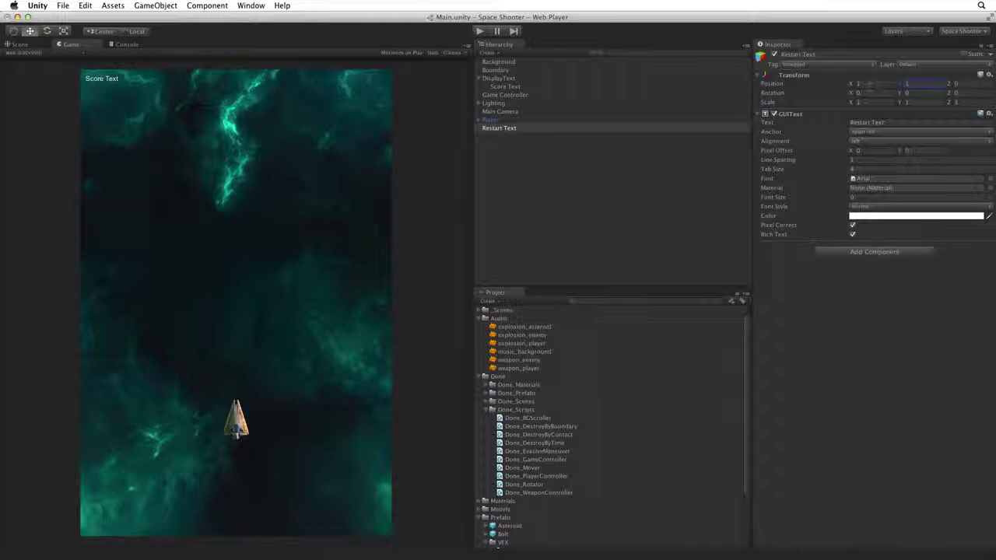
{"action": "left_click_drag", "start_coordinate": [853, 86], "coordinate": [845, 88]}
{"action": "left_click_drag", "start_coordinate": [844, 88], "coordinate": [856, 86]}
{"action": "left_click", "coordinate": [859, 83]}
{"action": "type", "text": "1"}
Anchor Restart Text at upper right with right alignment.
{"action": "left_click", "coordinate": [875, 132]}
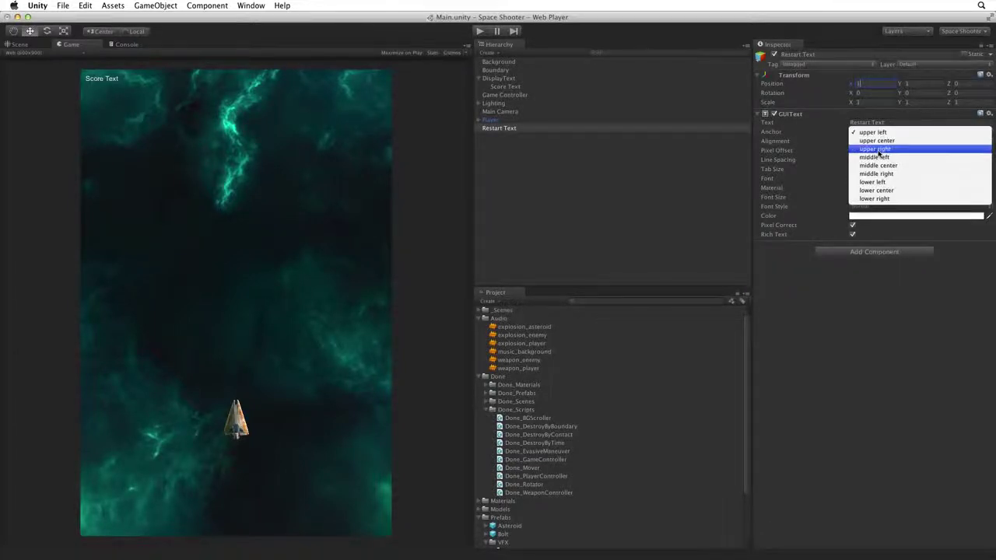
{"action": "left_click", "coordinate": [873, 148]}
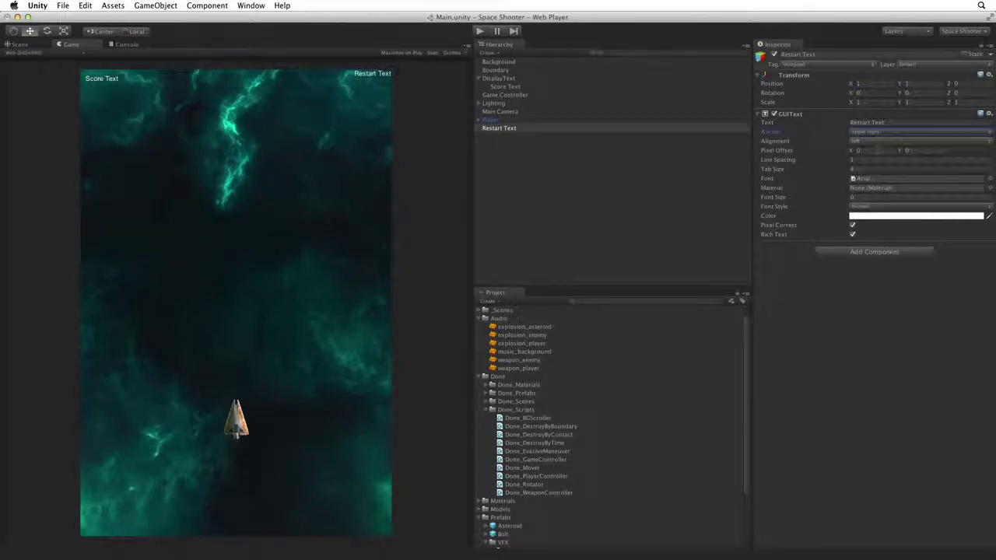
{"action": "left_click", "coordinate": [875, 140]}
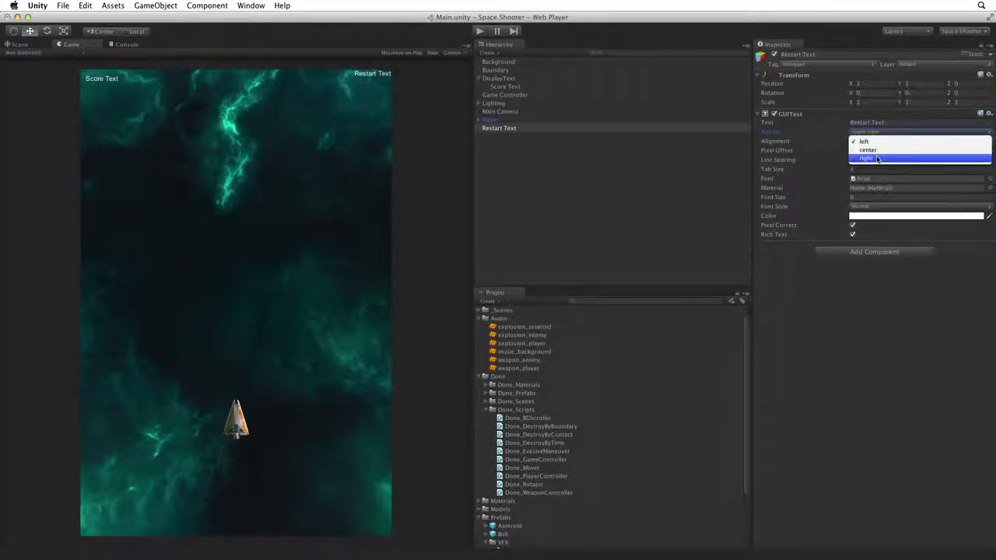
{"action": "left_click", "coordinate": [876, 159]}
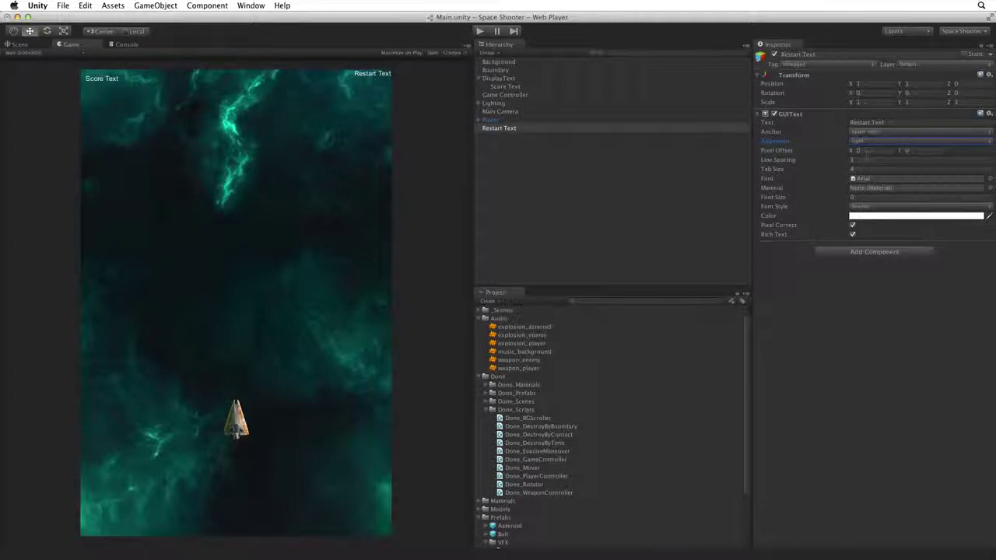
Give Restart Text a -10, -10 pixel offset and nest it under DisplayText.
{"action": "left_click", "coordinate": [850, 152]}
{"action": "type", "text": "-10"}
{"action": "key", "text": "Tab"}
{"action": "type", "text": "-10"}
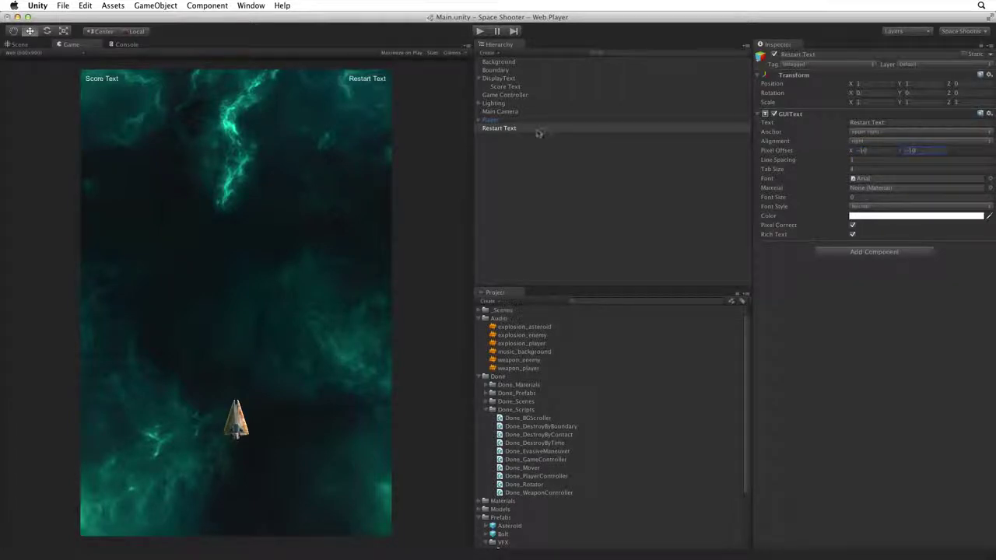
{"action": "left_click_drag", "start_coordinate": [498, 128], "coordinate": [509, 81]}
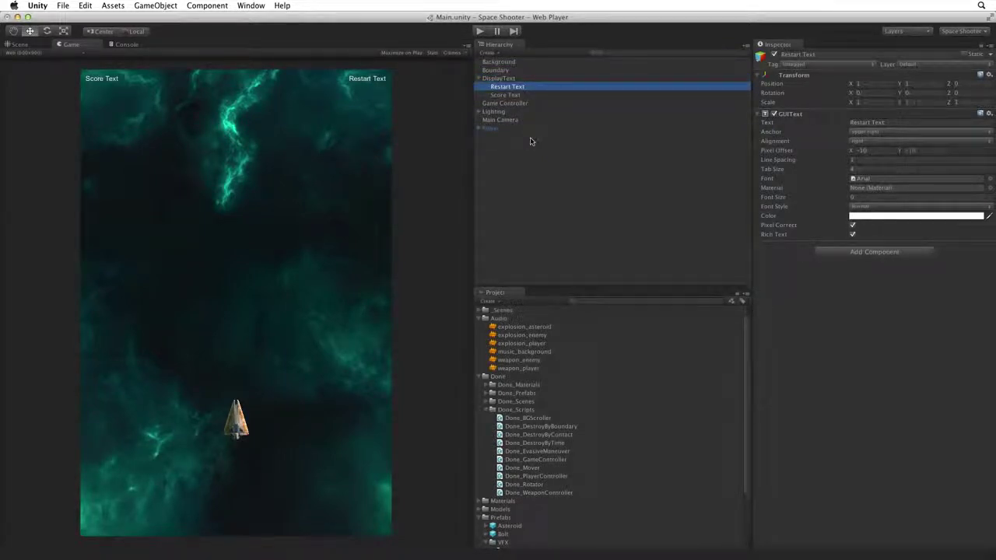
Create a GUI Text named Game Over Text that displays 'Game Over Text'.
{"action": "left_click", "coordinate": [488, 52]}
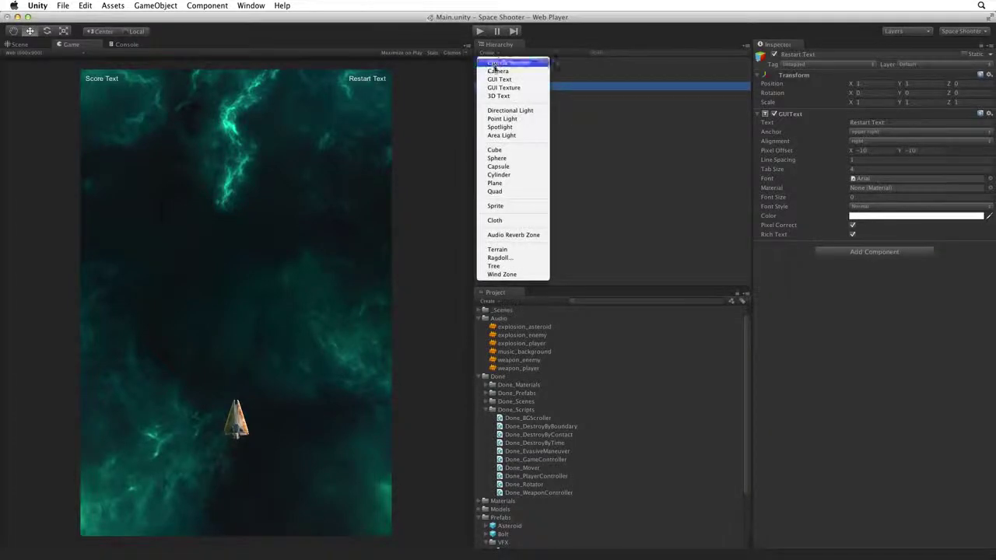
{"action": "left_click", "coordinate": [498, 78]}
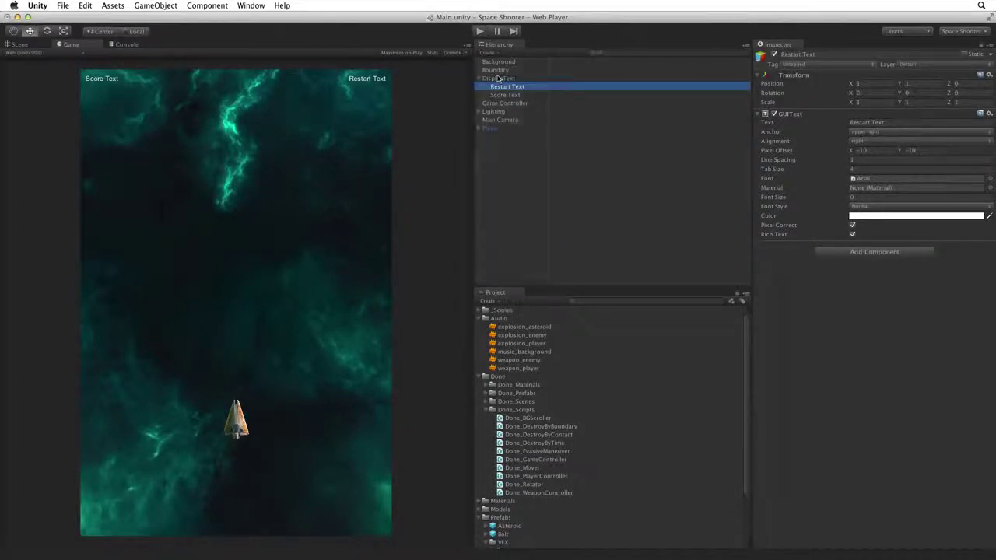
{"action": "key", "text": "Return"}
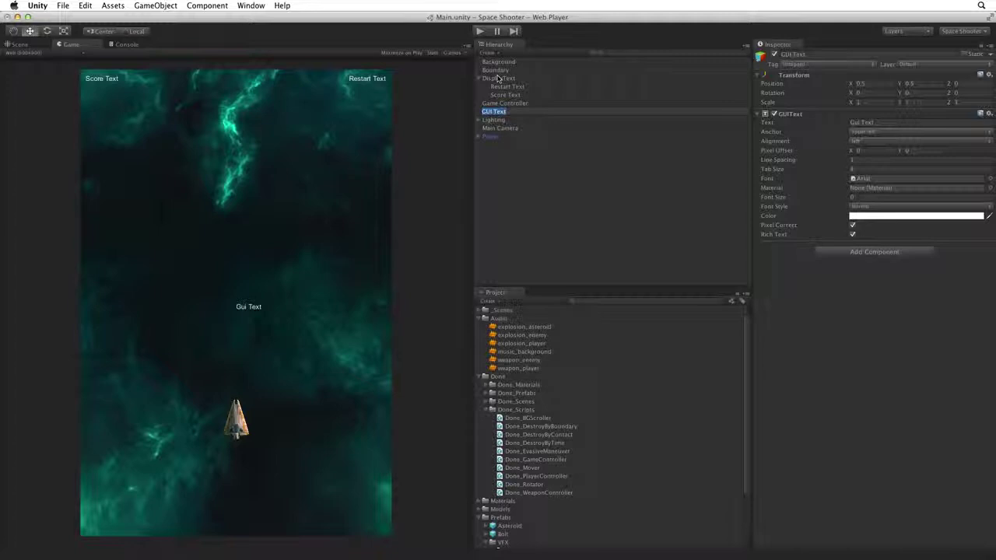
{"action": "type", "text": "Game Over Text"}
{"action": "key", "text": "Return"}
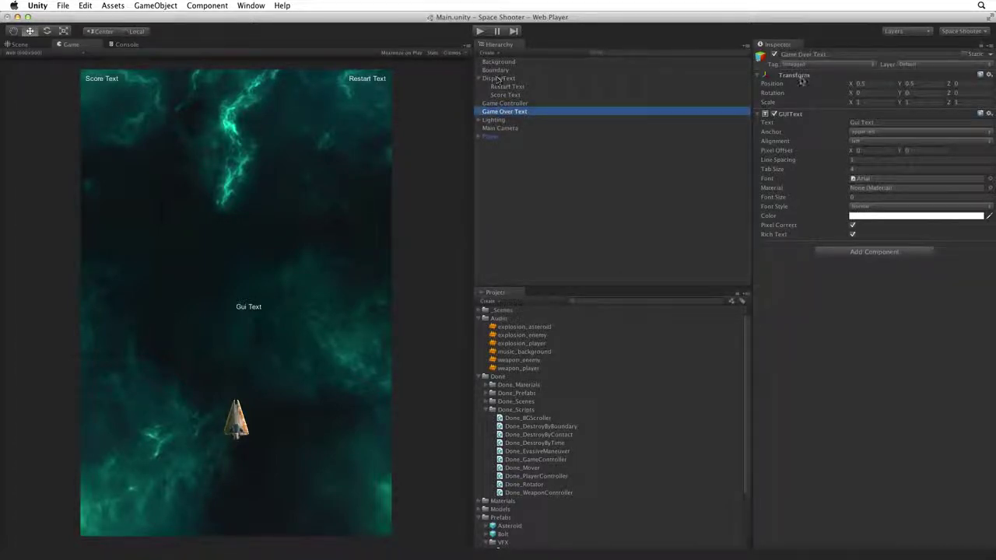
{"action": "left_click", "coordinate": [873, 121]}
{"action": "type", "text": "Game Over Text"}
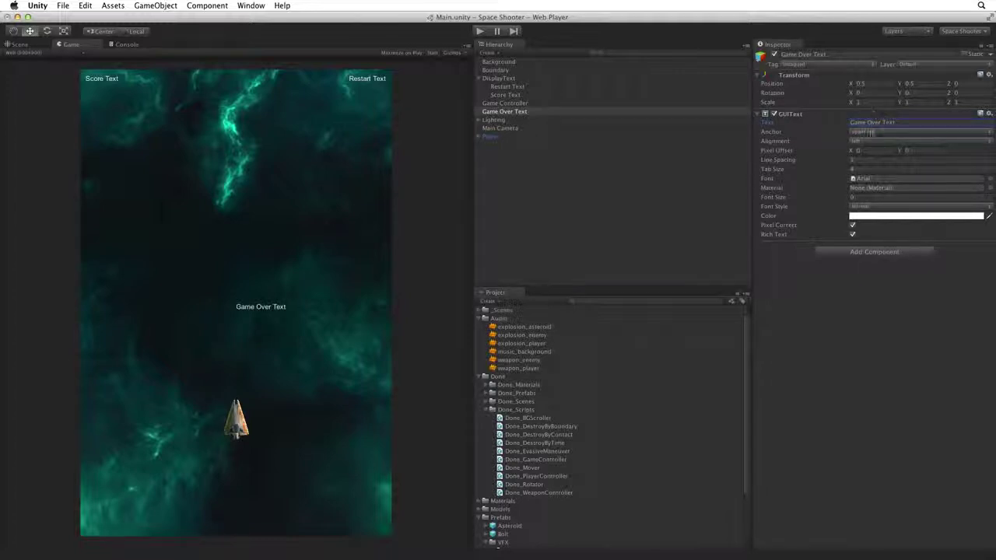
Anchor and align Game Over Text middle center at Y 0.6, nested under DisplayText.
{"action": "left_click", "coordinate": [871, 133]}
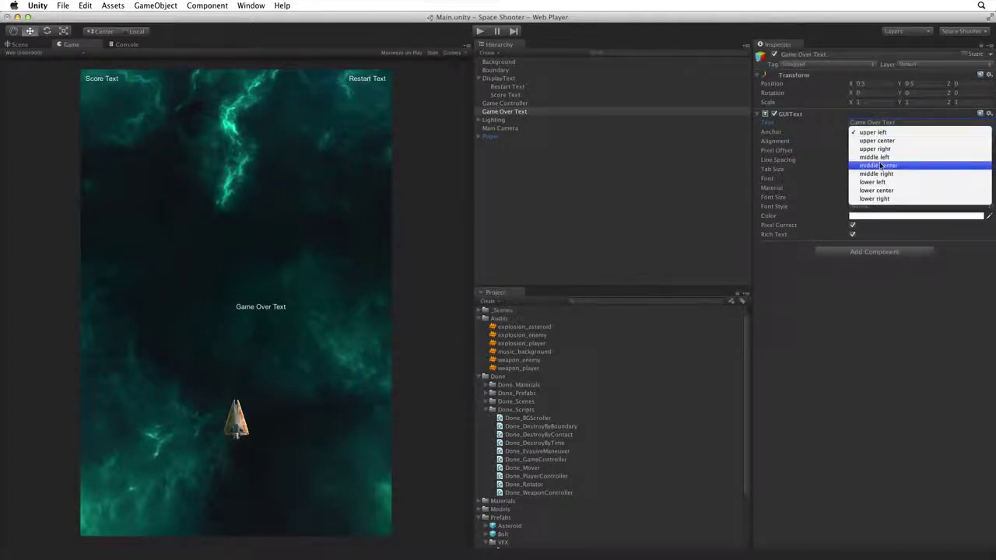
{"action": "left_click", "coordinate": [880, 165]}
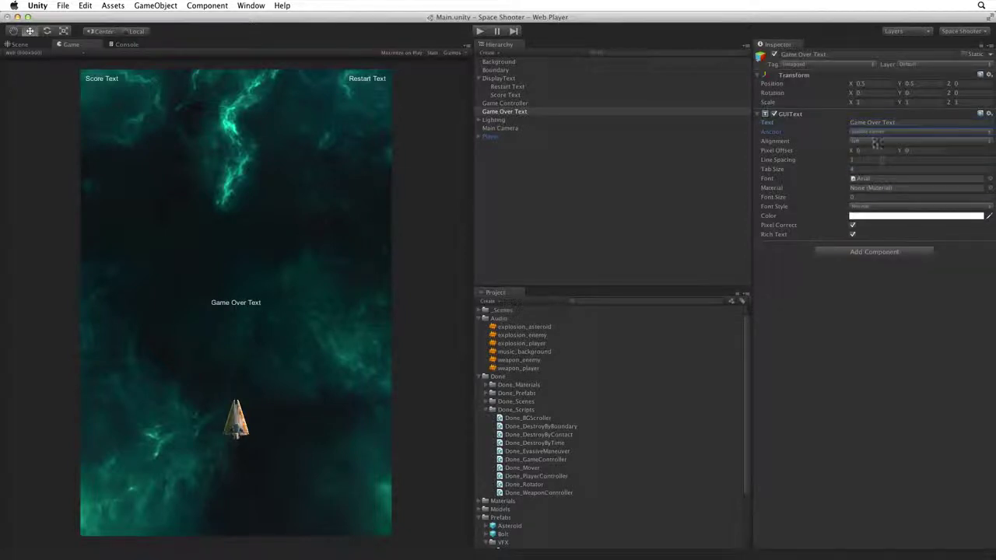
{"action": "left_click", "coordinate": [875, 142]}
{"action": "left_click", "coordinate": [874, 150]}
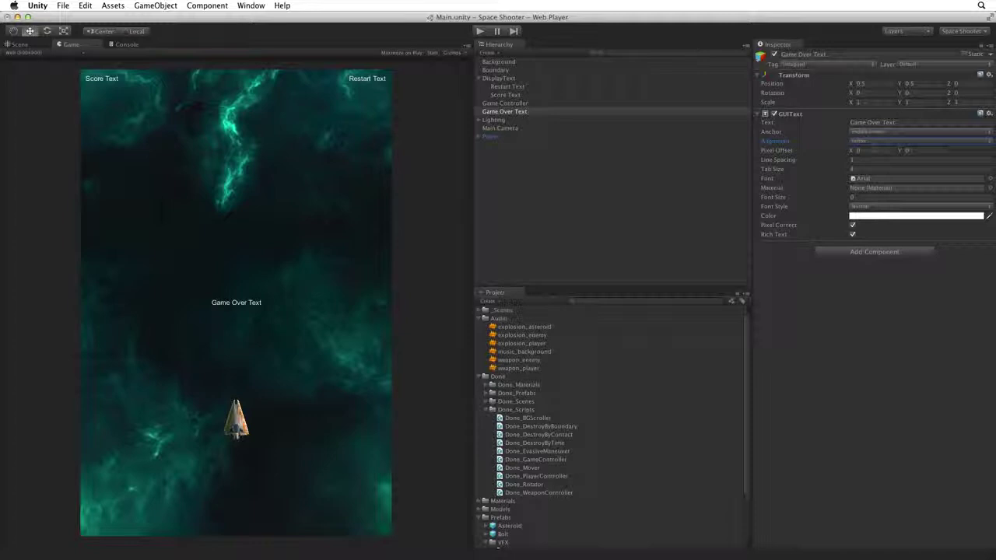
{"action": "double_click", "coordinate": [908, 83]}
{"action": "type", "text": "0.6"}
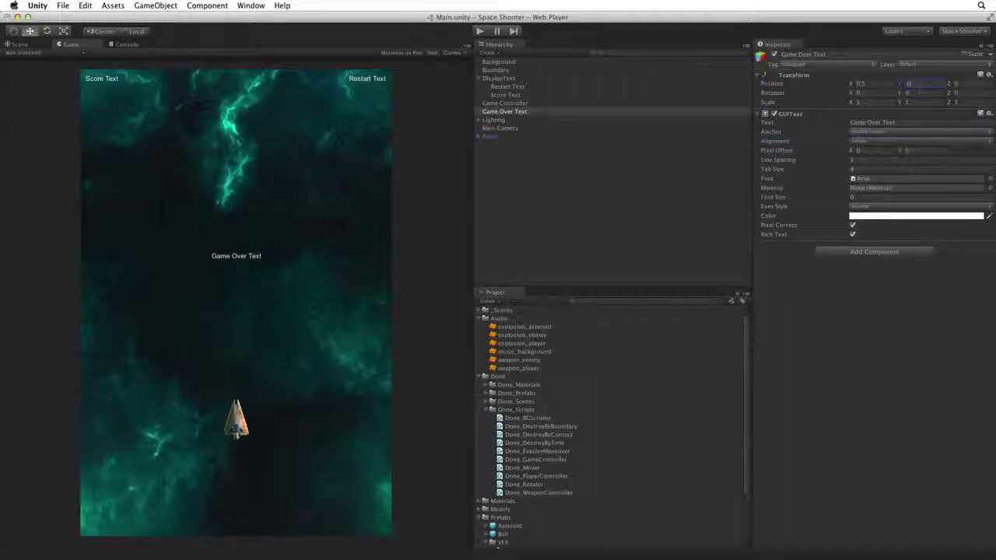
{"action": "key", "text": "Return"}
{"action": "left_click_drag", "start_coordinate": [529, 113], "coordinate": [518, 80]}
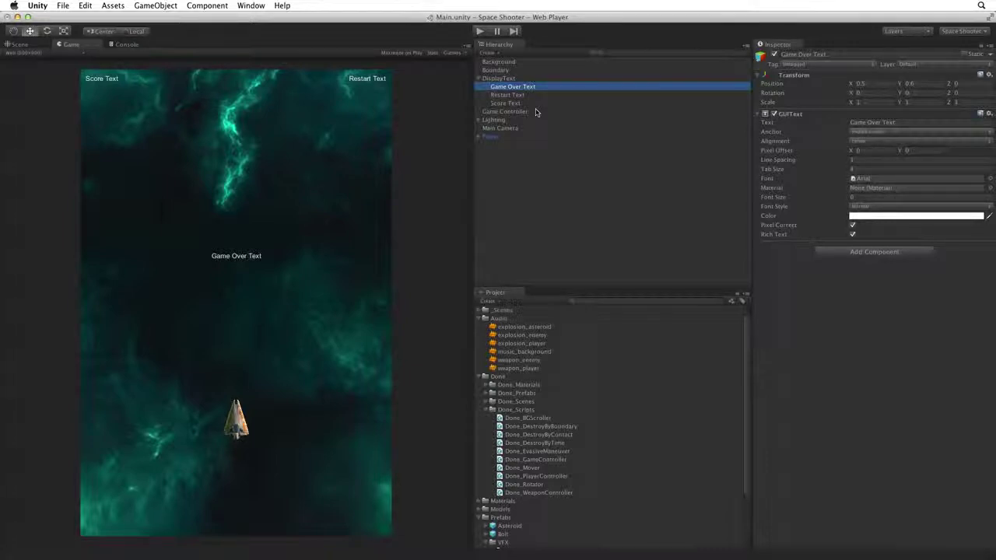
Open GameController.cs via Edit Script on the Game Controller's script component.
{"action": "left_click", "coordinate": [535, 112]}
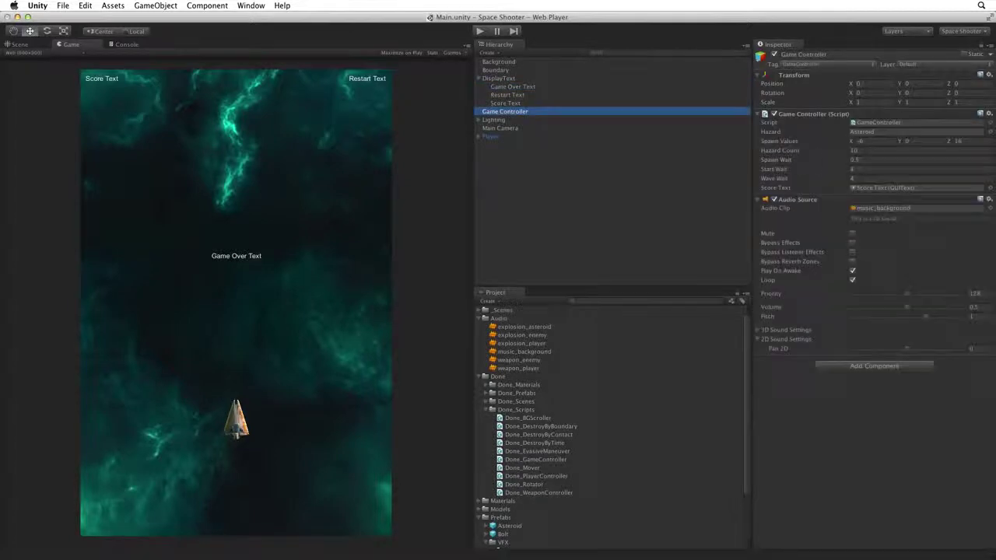
{"action": "left_click", "coordinate": [989, 113]}
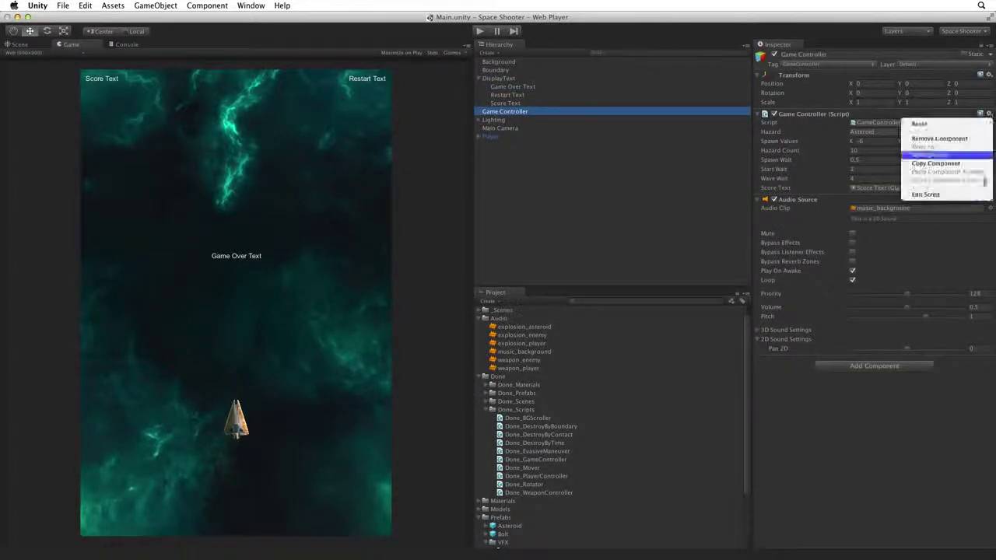
{"action": "left_click", "coordinate": [970, 196]}
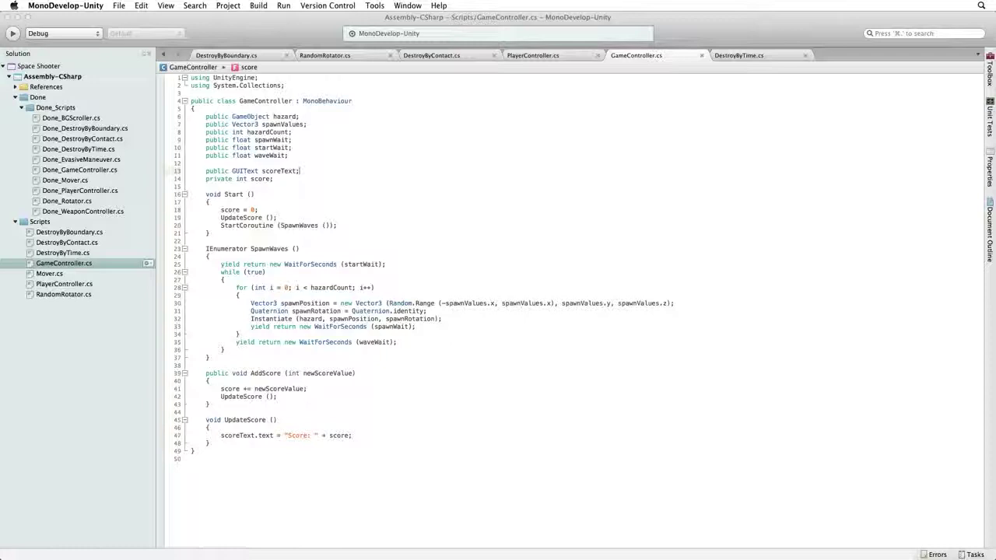
Declare public GUIText fields restartText and gameOverText below scoreText.
{"action": "key", "text": "Return"}
{"action": "type", "text": "public "}
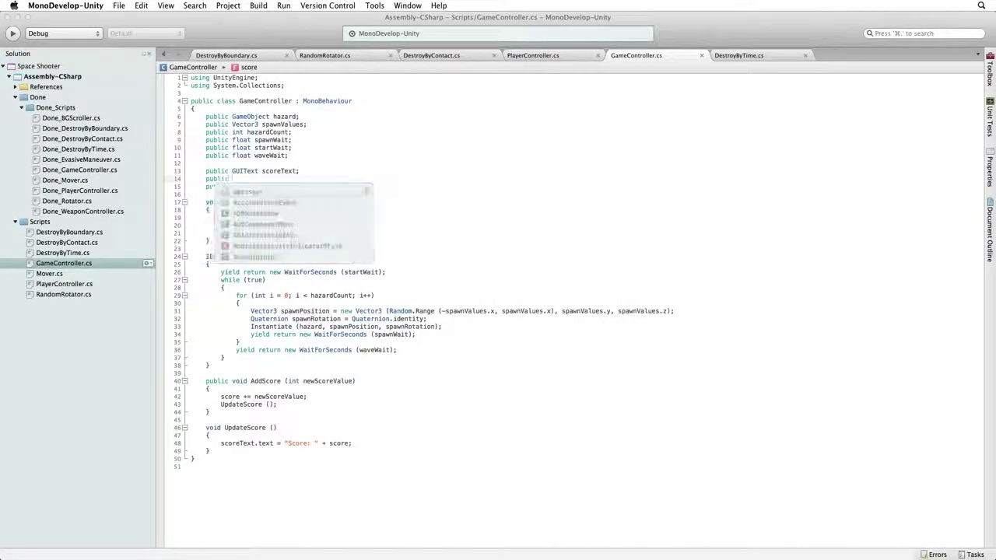
{"action": "type", "text": "GUIText restartTe"}
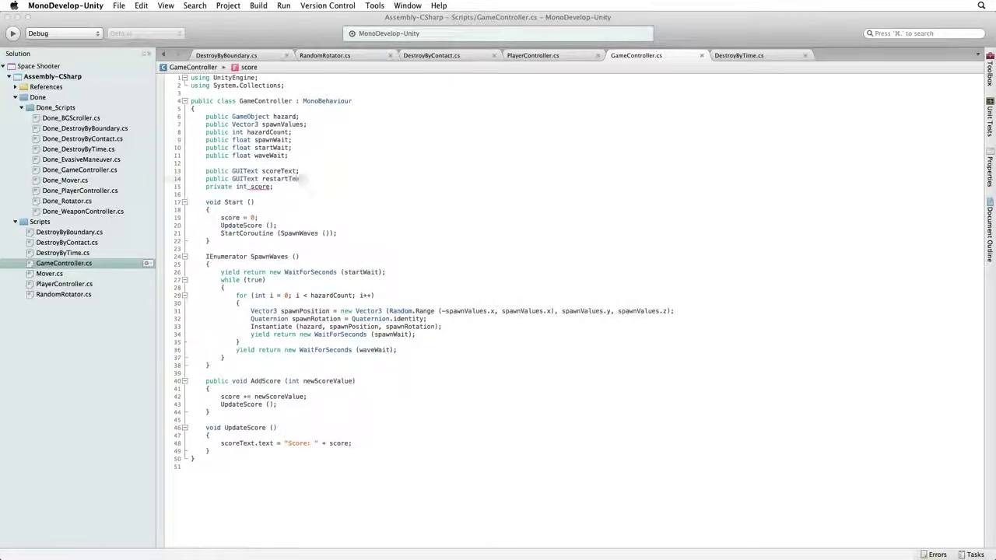
{"action": "type", "text": "xt;"}
{"action": "key", "text": "Return"}
{"action": "type", "text": "pu"}
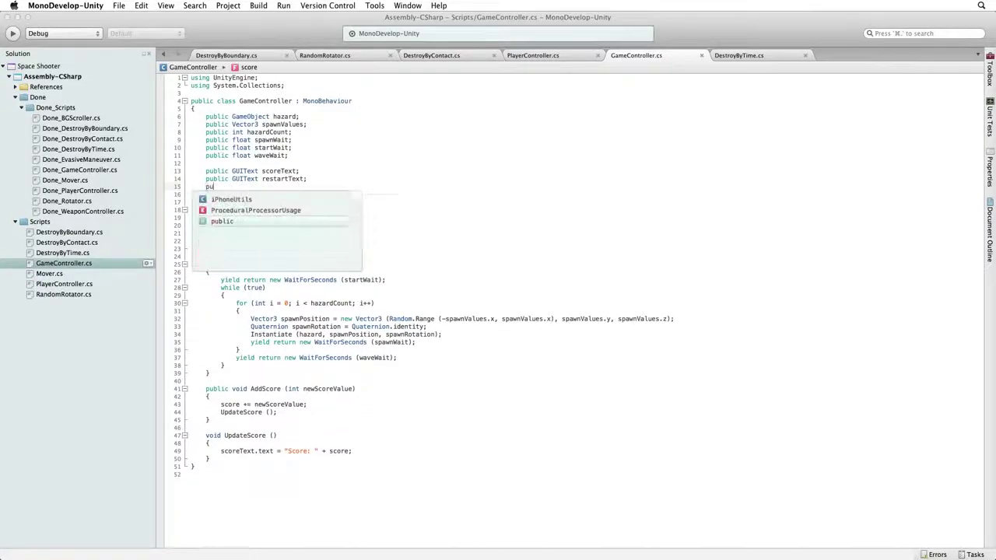
{"action": "type", "text": "blic GUIText"}
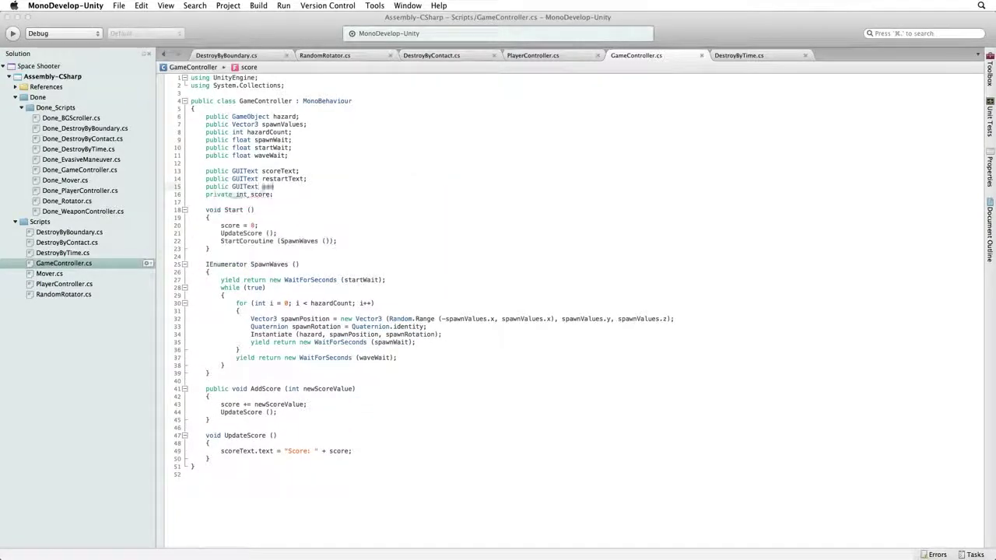
{"action": "type", "text": " gameOverText;"}
Declare private bool fields gameOver and restart above the score field.
{"action": "key", "text": "Return"}
{"action": "key", "text": "Return"}
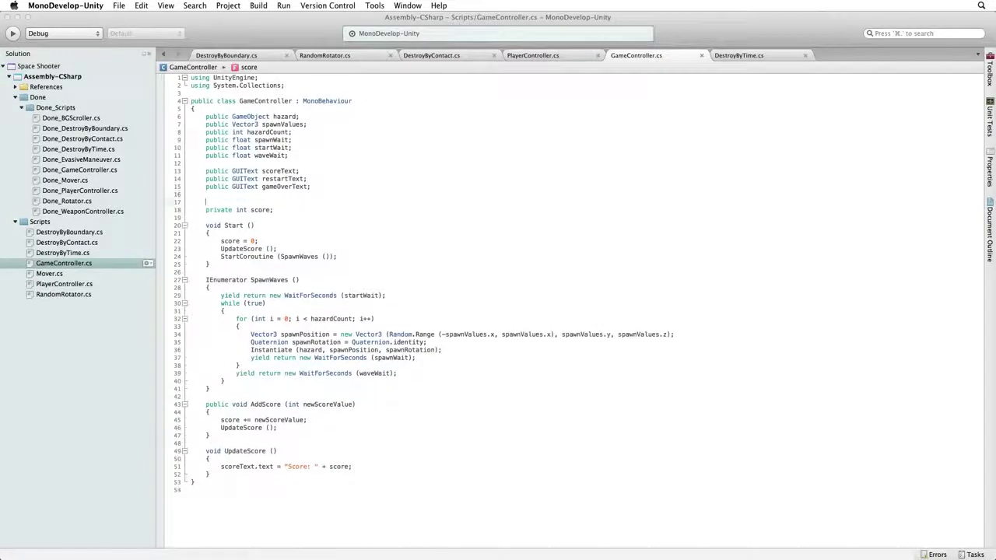
{"action": "type", "text": "private bool "}
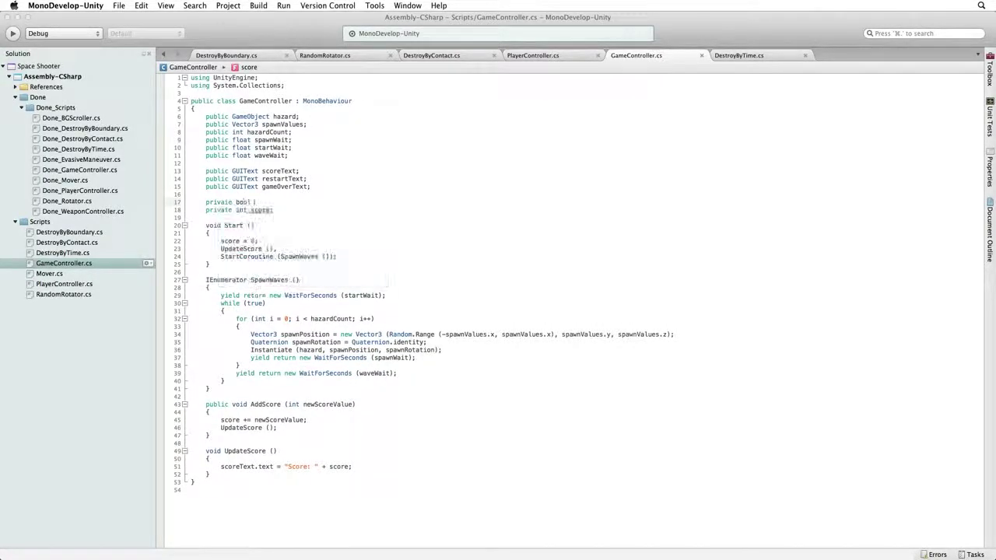
{"action": "type", "text": "gameOve"}
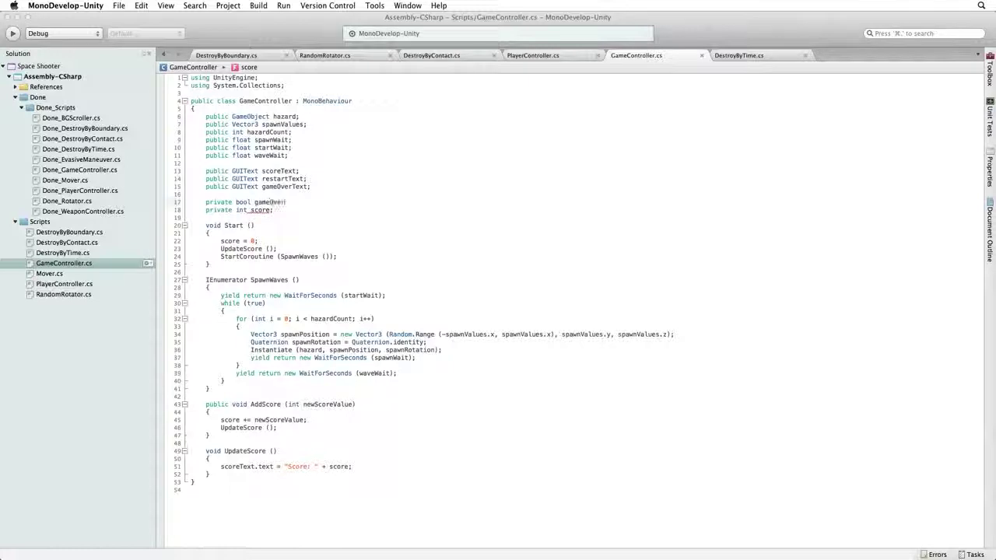
{"action": "type", "text": "r;"}
{"action": "key", "text": "Return"}
{"action": "type", "text": "private "}
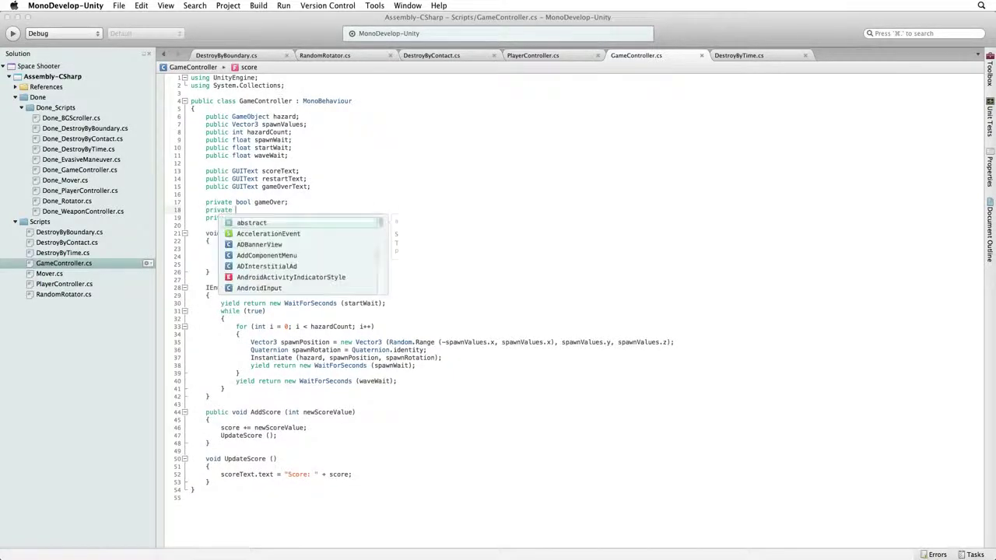
{"action": "type", "text": "bool rest"}
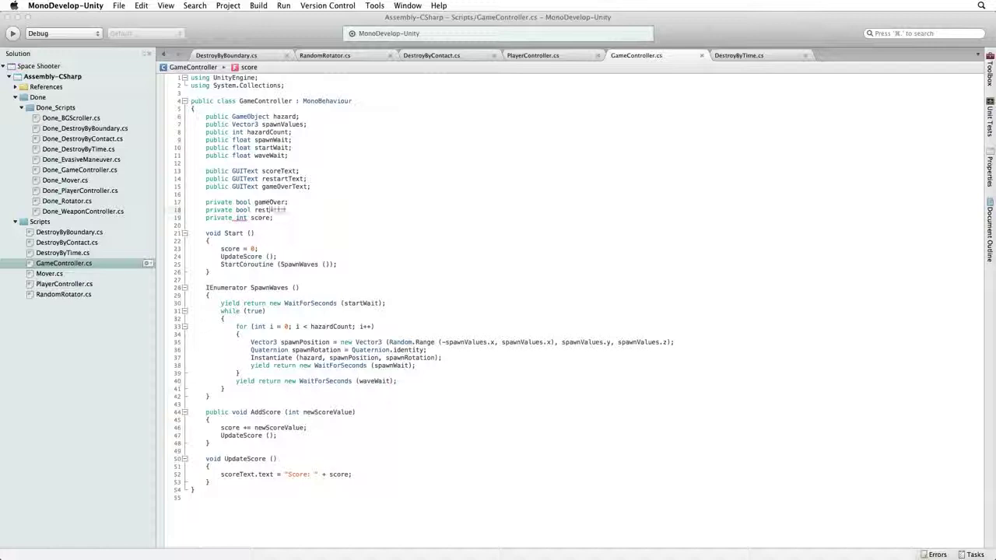
{"action": "type", "text": "art;"}
At the top of Start(), set gameOver and restart false and empty both text labels.
{"action": "left_click", "coordinate": [226, 243]}
{"action": "key", "text": "Return"}
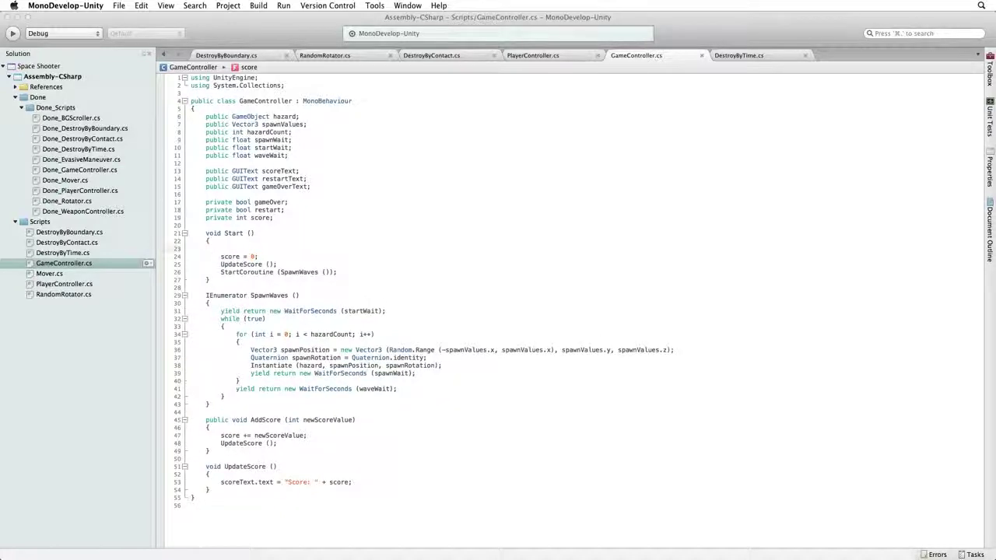
{"action": "type", "text": "gameOver = fa"}
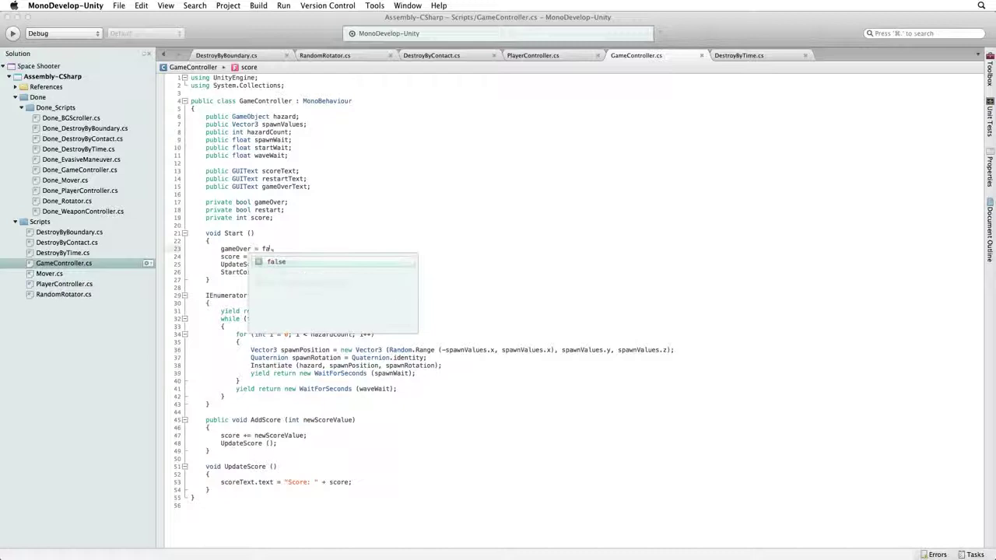
{"action": "type", "text": "lse;"}
{"action": "key", "text": "Return"}
{"action": "type", "text": "rest"}
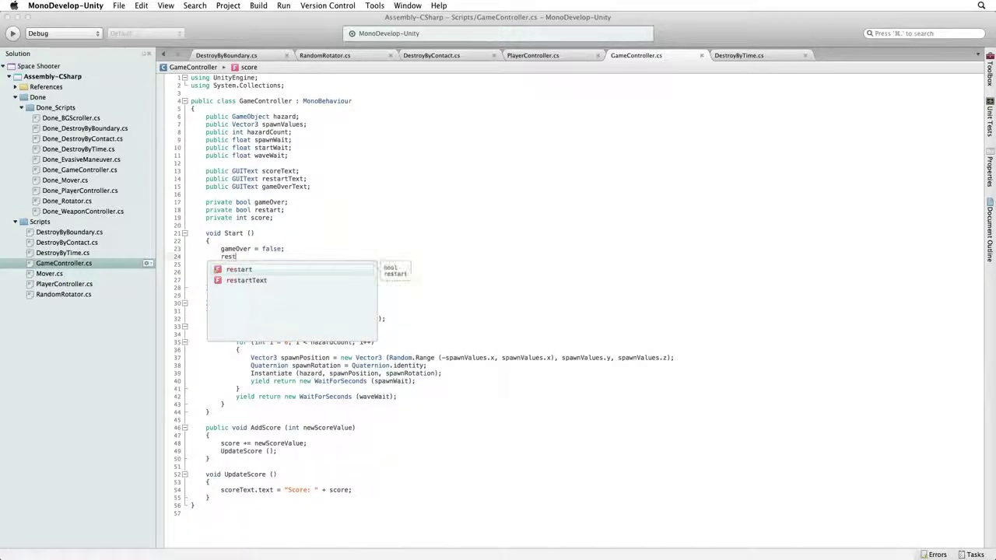
{"action": "type", "text": "art = false;"}
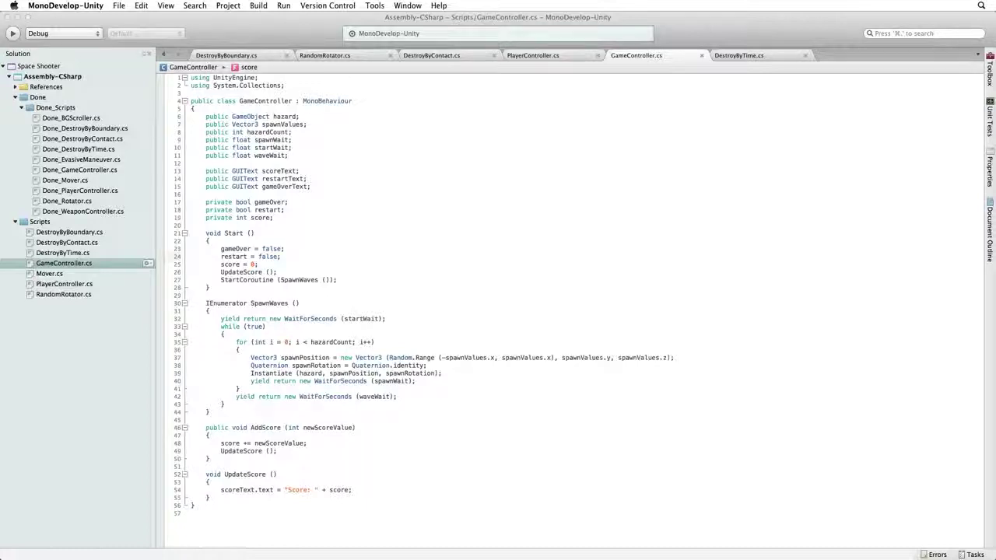
{"action": "key", "text": "Return"}
{"action": "type", "text": "restartText."}
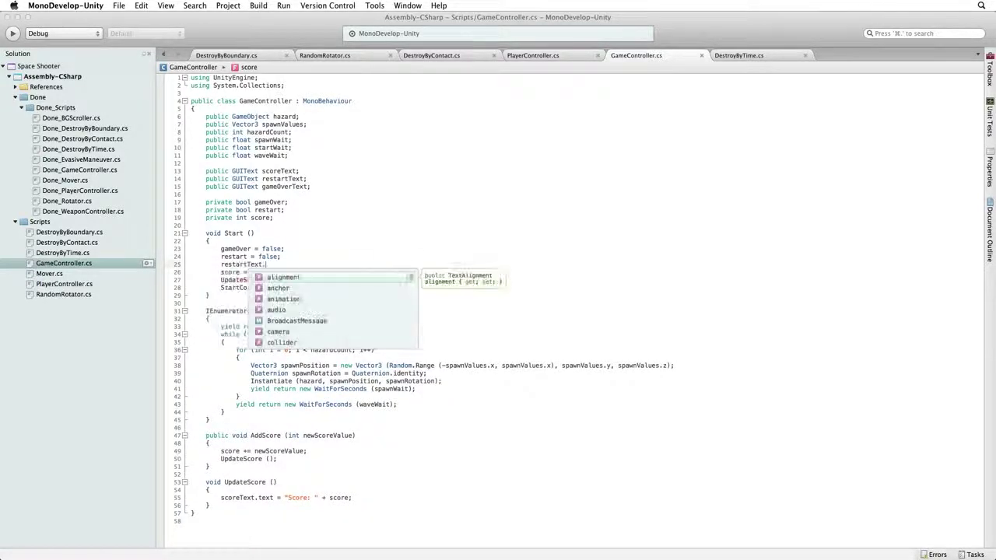
{"action": "type", "text": "text = "}
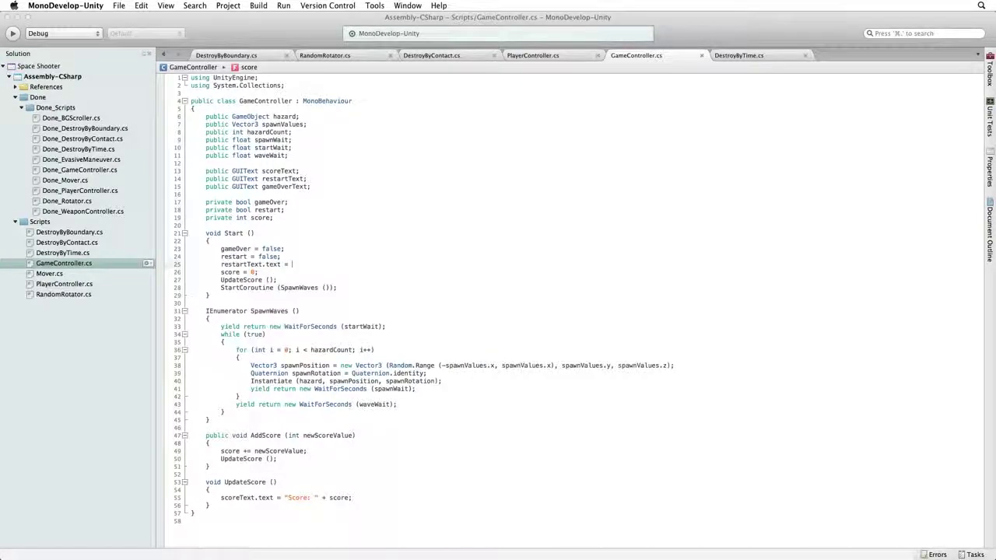
{"action": "type", "text": "\"\";"}
{"action": "key", "text": "Return"}
{"action": "type", "text": "game"}
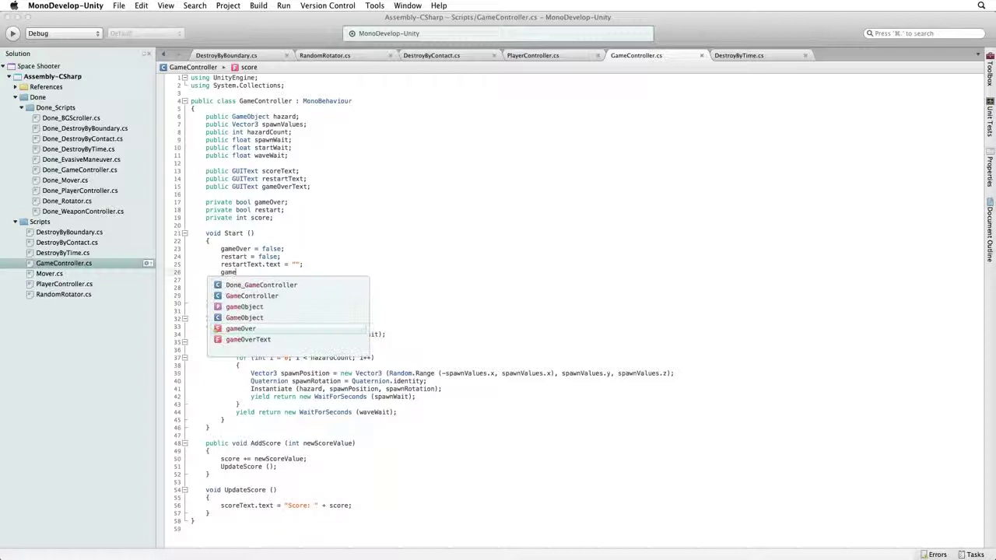
{"action": "type", "text": "OverText.text"}
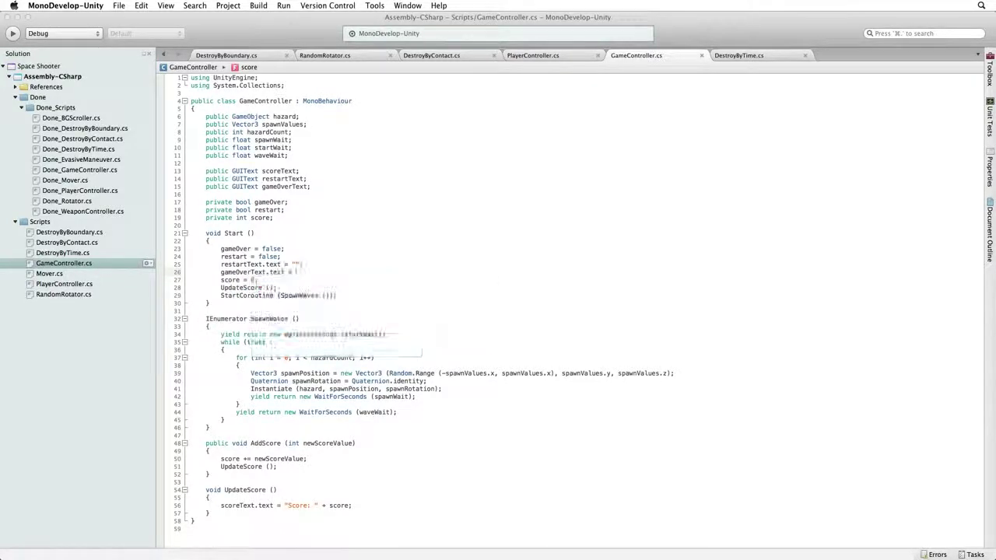
{"action": "type", "text": " = \"\""}
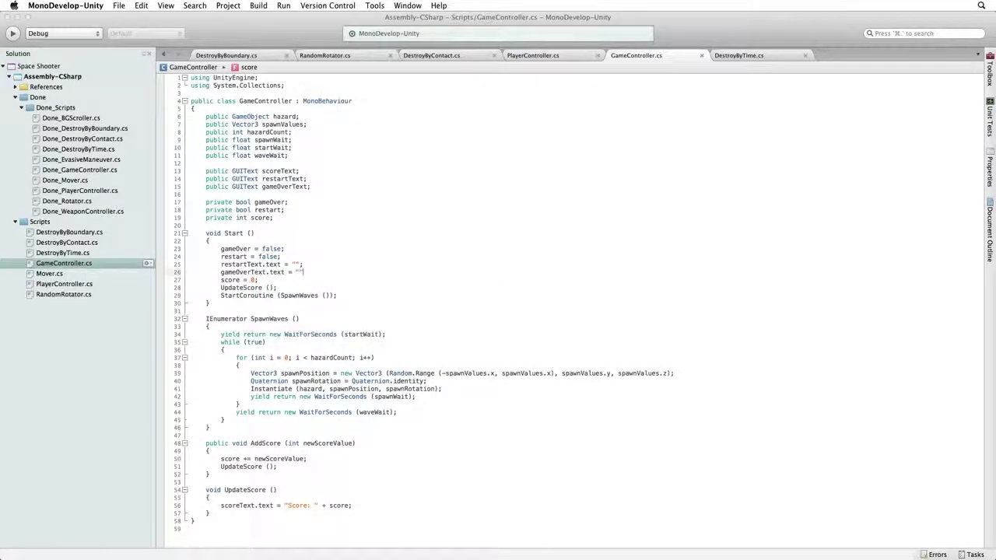
{"action": "type", "text": ";"}
Add a public void GameOver() method stub after UpdateScore.
{"action": "left_click", "coordinate": [249, 518]}
{"action": "key", "text": "Return"}
{"action": "key", "text": "Return"}
{"action": "type", "text": "public voi"}
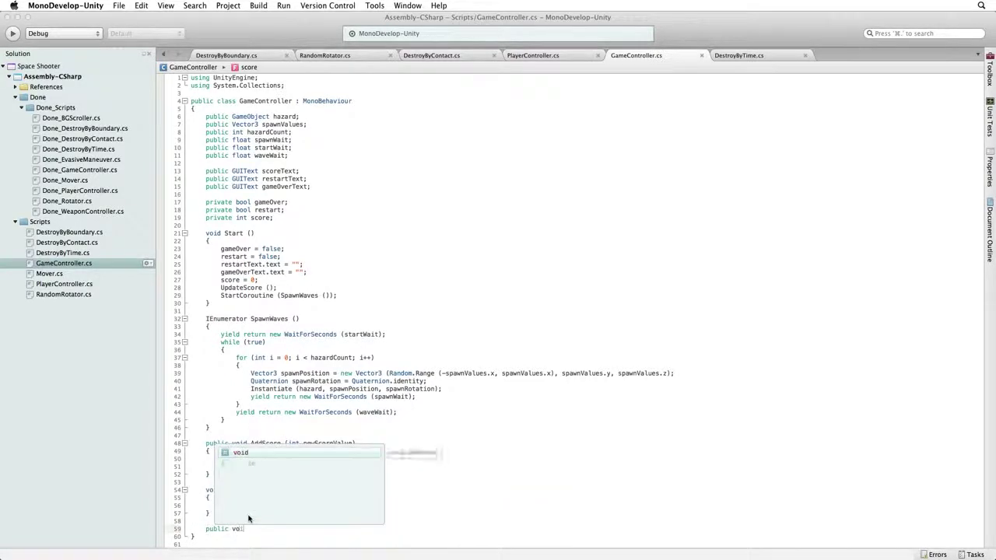
{"action": "type", "text": "d GameOver ()"}
{"action": "key", "text": "Return"}
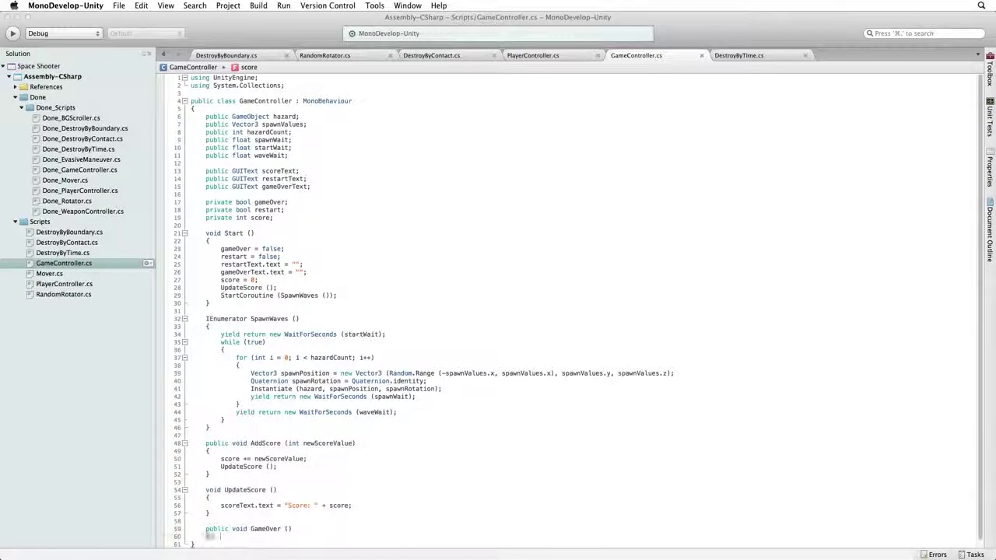
{"action": "type", "text": "{"}
{"action": "key", "text": "Return"}
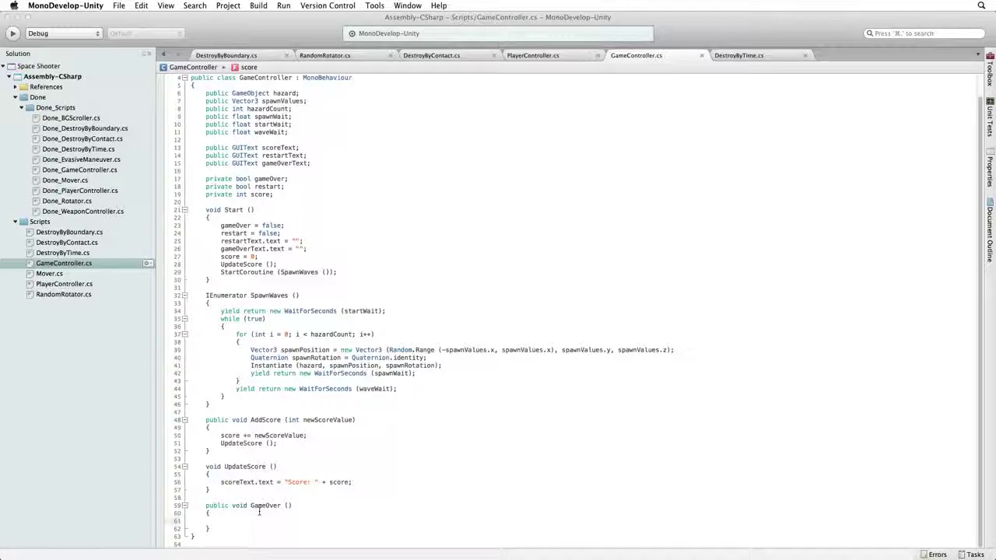
Make GameOver() set gameOverText to "Game Over!" and gameOver to true.
{"action": "type", "text": "gameOverText.te"}
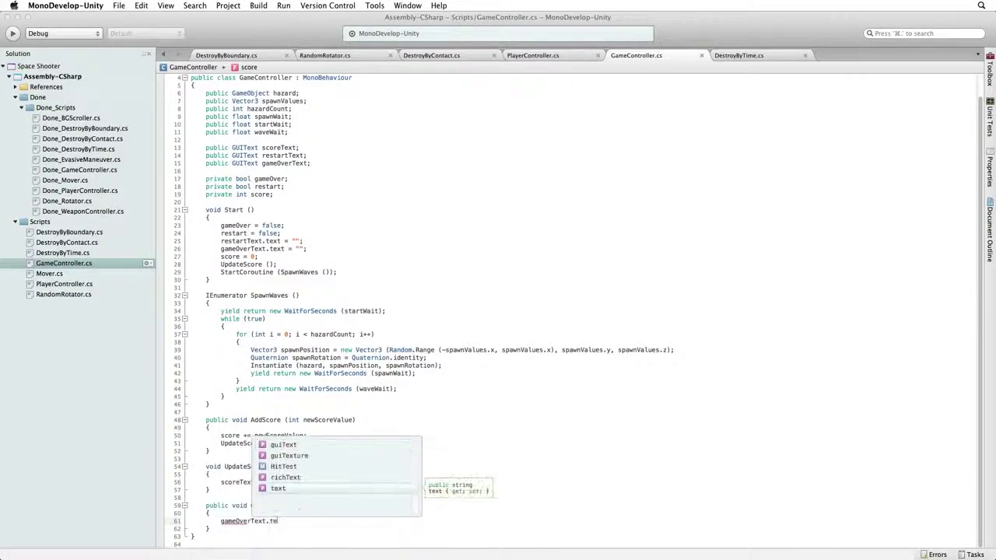
{"action": "key", "text": "Return"}
{"action": "type", "text": "= "}
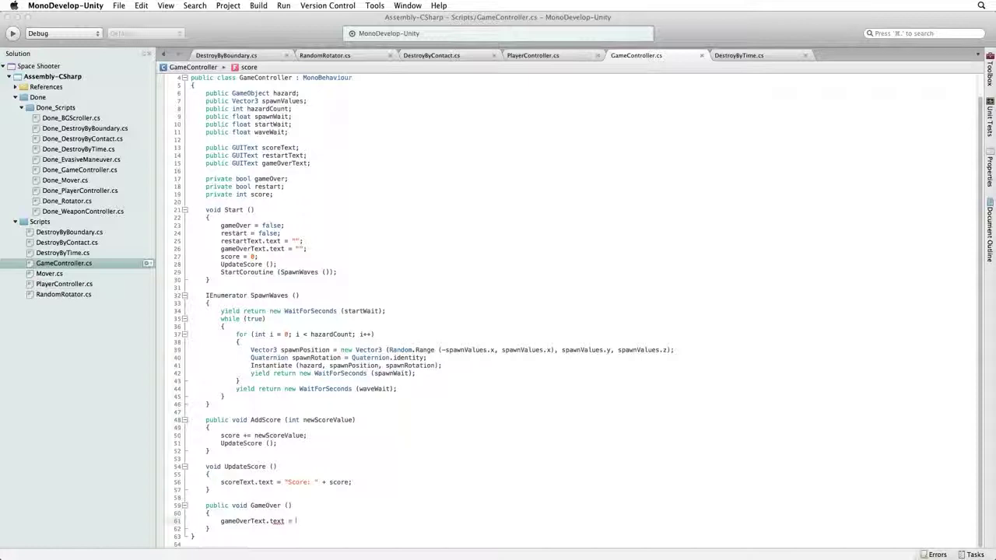
{"action": "type", "text": "\"Game Over!\";"}
{"action": "key", "text": "Return"}
{"action": "type", "text": "gam"}
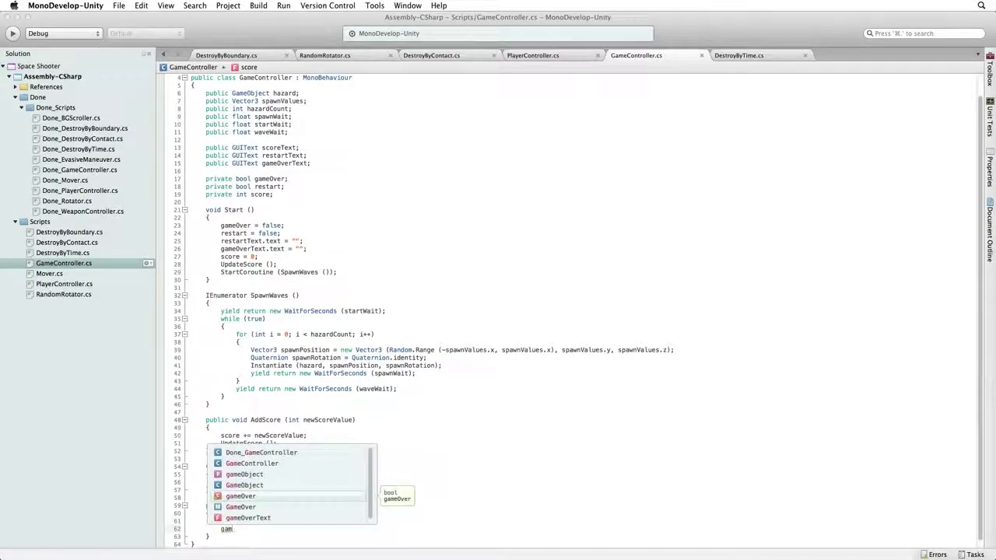
{"action": "key", "text": "Return"}
{"action": "type", "text": "= true;"}
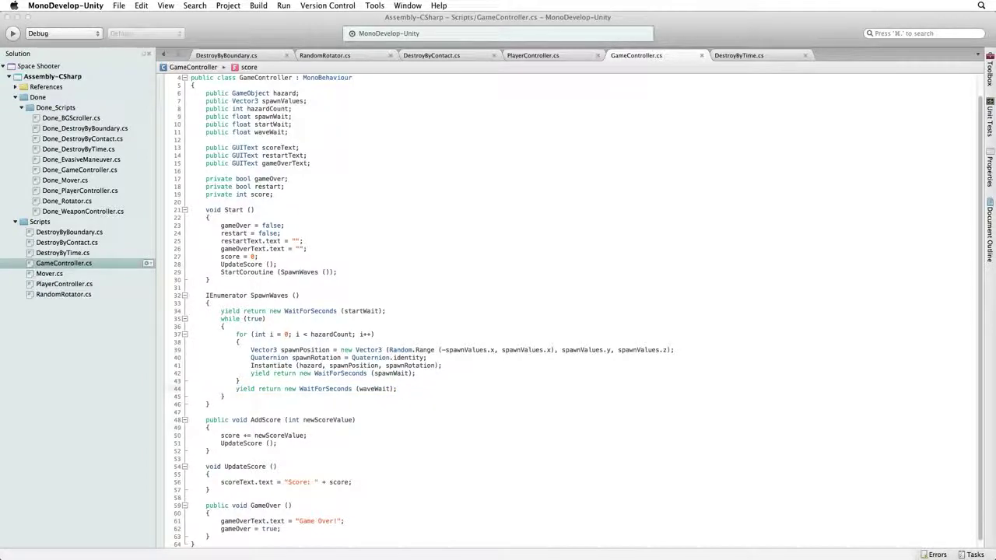
Add an if (gameOver) block showing "Press 'R' for Restart", setting restart true, then break.
{"action": "key", "text": "Return"}
{"action": "key", "text": "Return"}
{"action": "type", "text": "if (gam"}
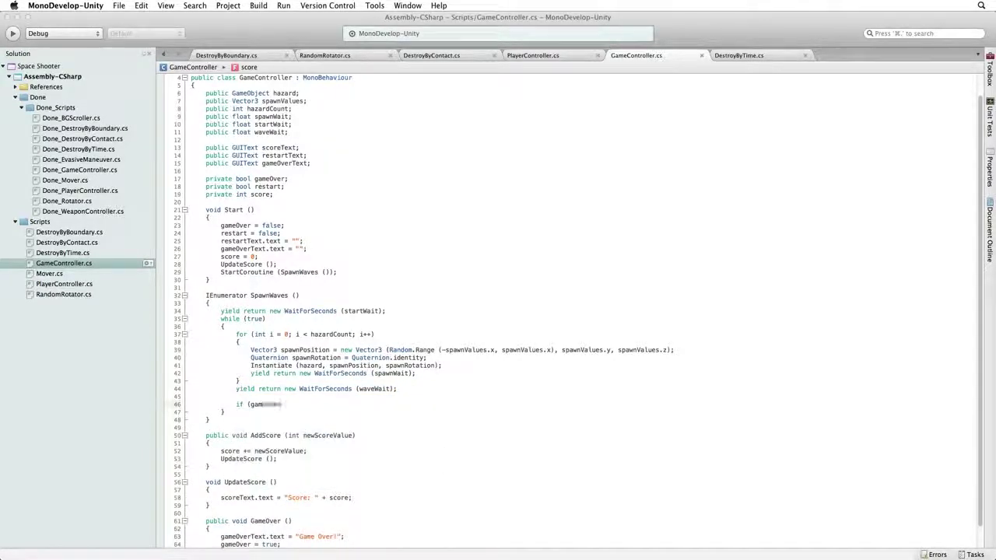
{"action": "type", "text": "eOver)"}
{"action": "key", "text": "Return"}
{"action": "type", "text": "{"}
{"action": "key", "text": "Return"}
{"action": "type", "text": "restartText"}
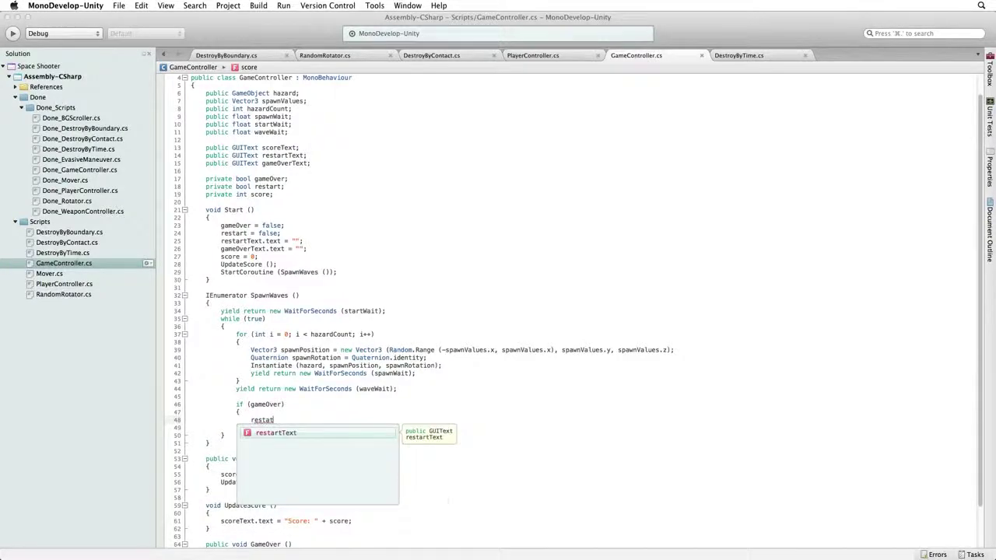
{"action": "type", "text": ".text = \""}
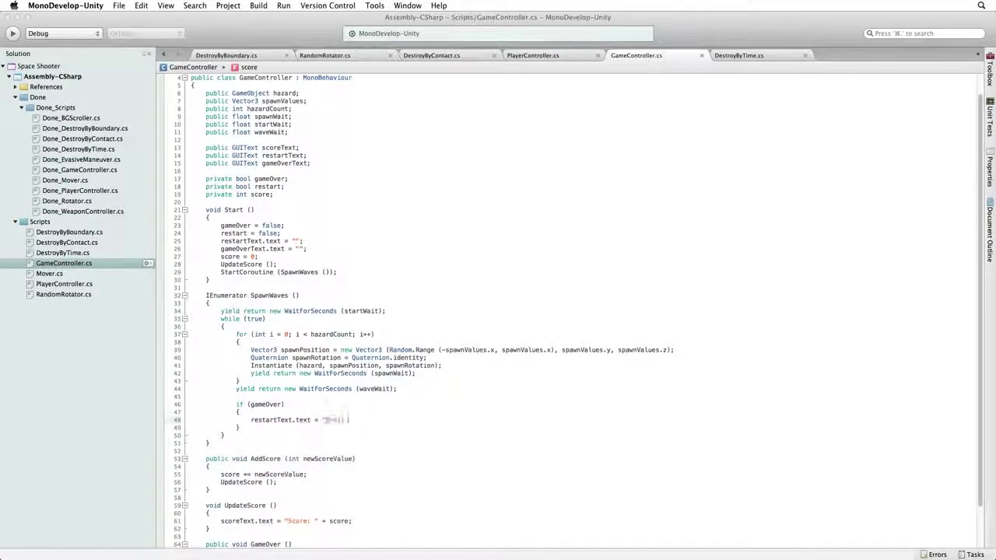
{"action": "type", "text": "Press 'R' for Restart\""}
{"action": "type", "text": ";"}
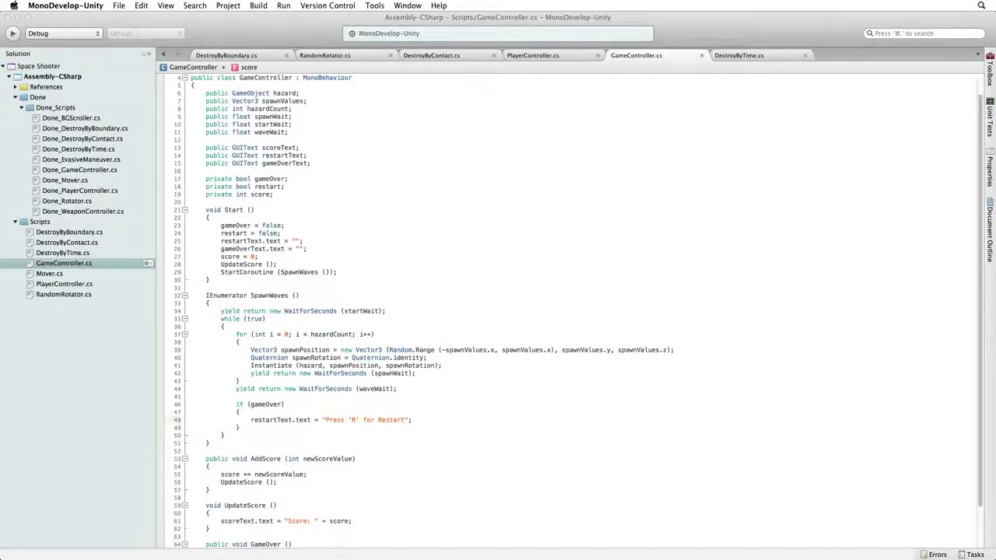
{"action": "key", "text": "Return"}
{"action": "type", "text": "restart = tr"}
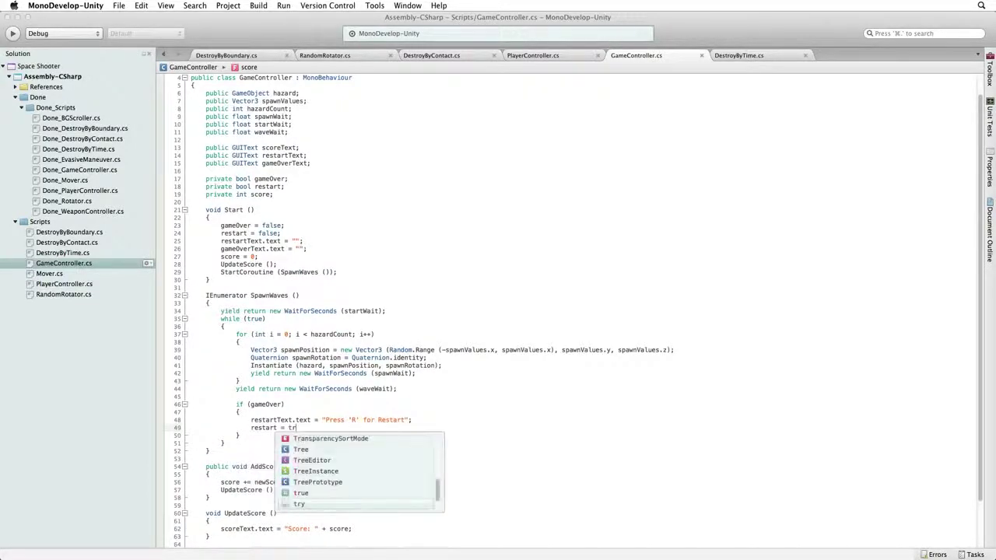
{"action": "type", "text": "ue;"}
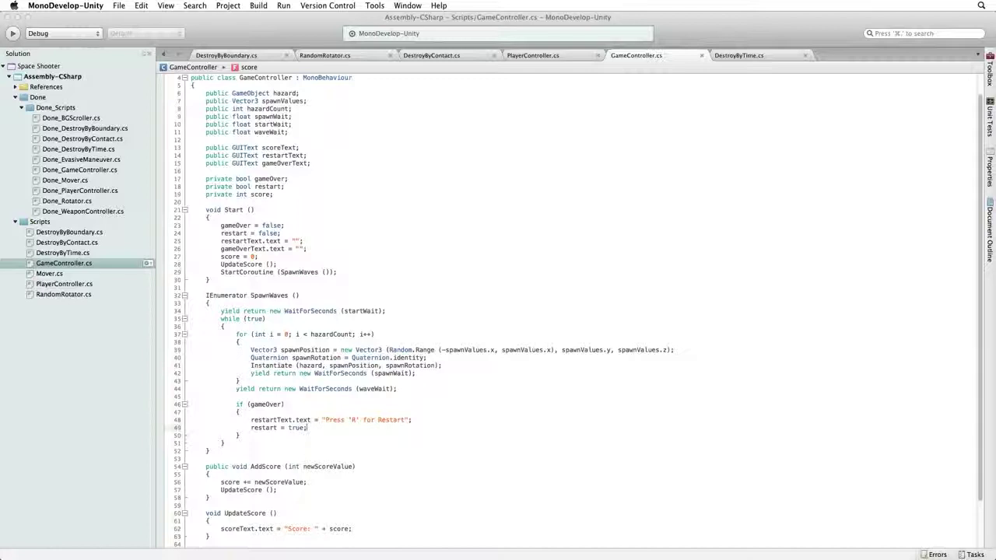
{"action": "key", "text": "Return"}
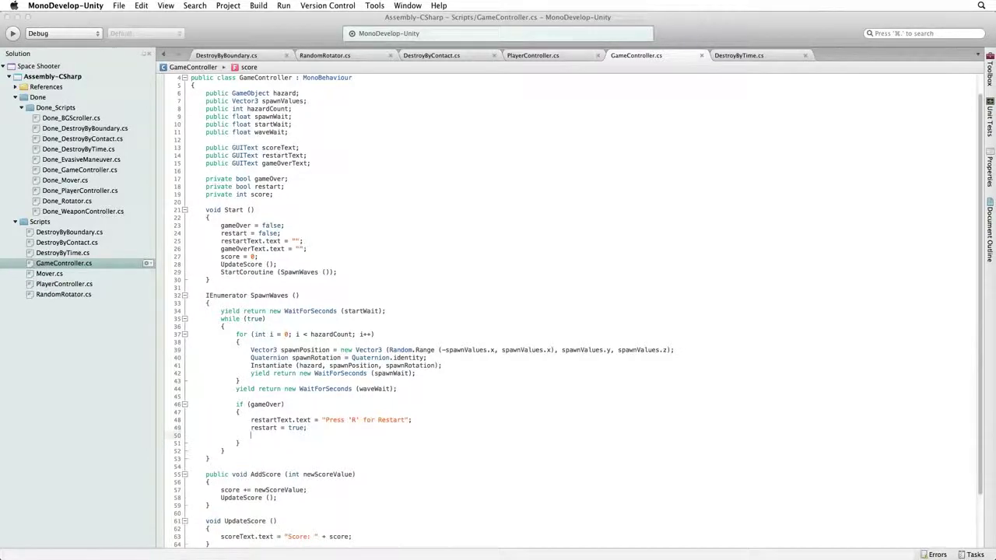
{"action": "type", "text": "break;"}
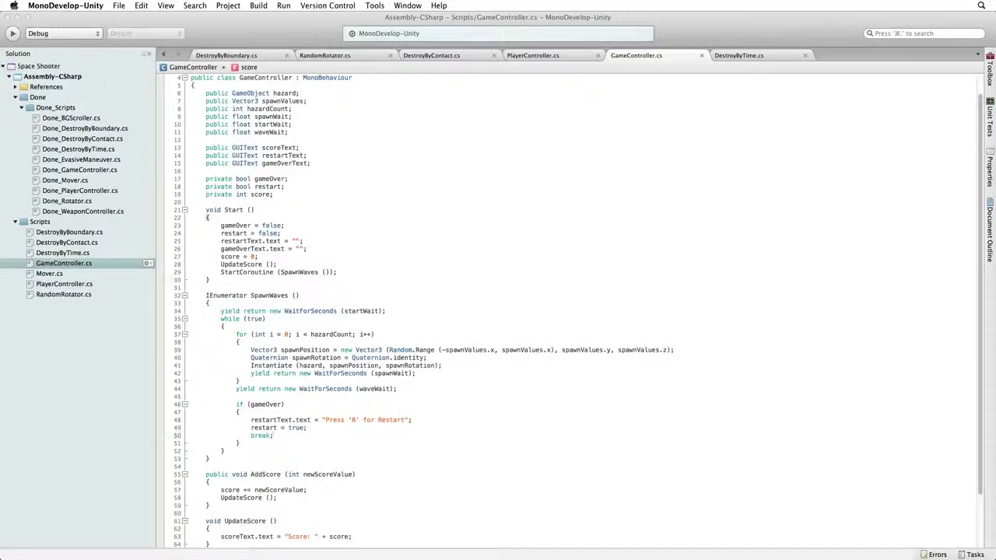
Add a void Update () method after Start() containing an if (restart) block.
{"action": "key", "text": "Return"}
{"action": "key", "text": "Return"}
{"action": "type", "text": "void Upd"}
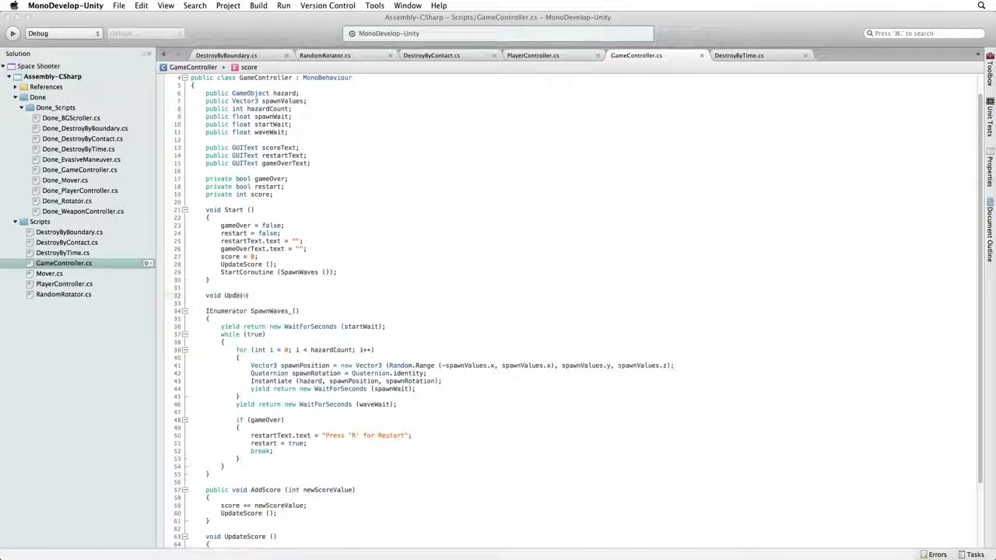
{"action": "type", "text": "ate ("}
{"action": "key", "text": "Return"}
{"action": "type", "text": "{"}
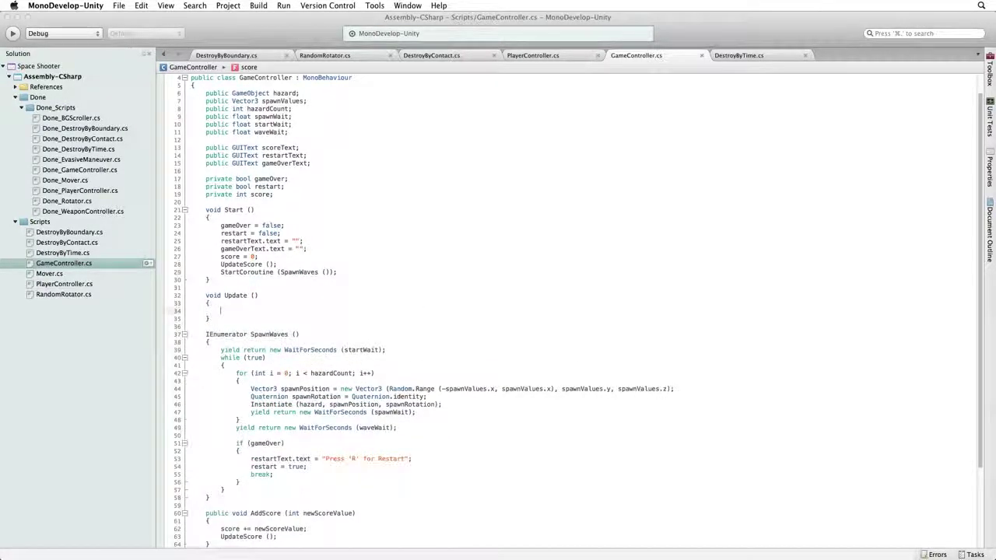
{"action": "key", "text": "Return"}
{"action": "type", "text": "if (res"}
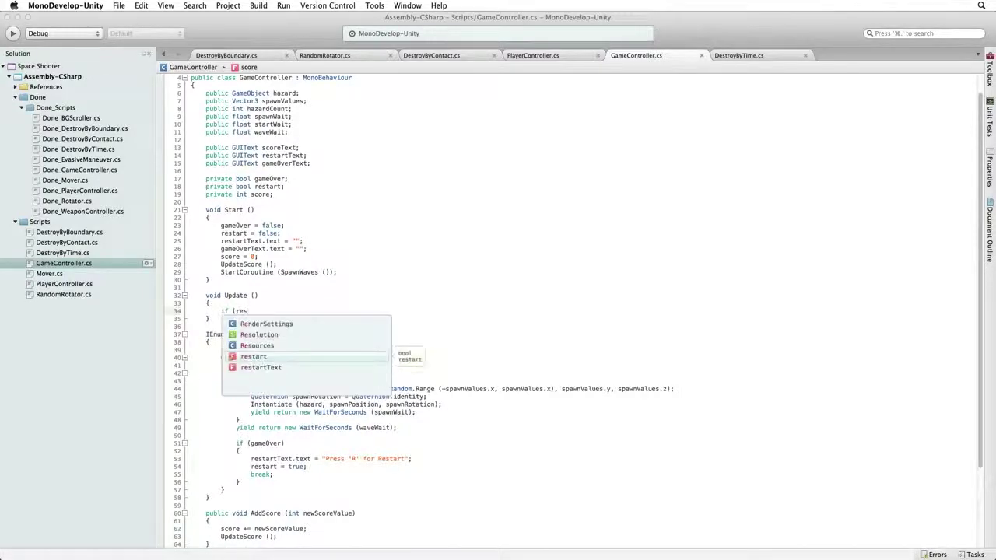
{"action": "type", "text": "tart)"}
{"action": "key", "text": "Return"}
{"action": "type", "text": "{"}
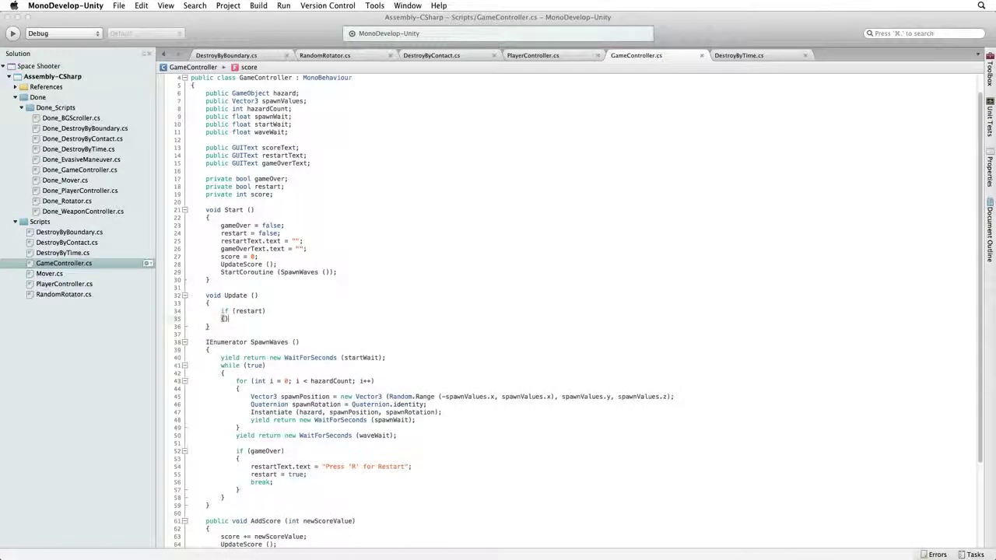
{"action": "key", "text": "Return"}
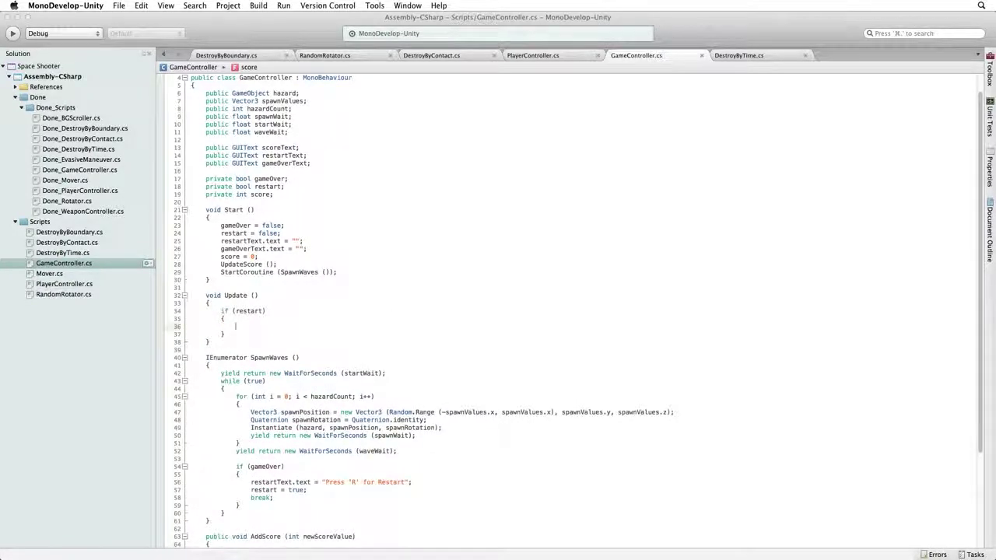
Inside it, call Application.LoadLevel (Application.loadedLevel) when Input.GetKeyDown (KeyCode.R).
{"action": "type", "text": "if (Input"}
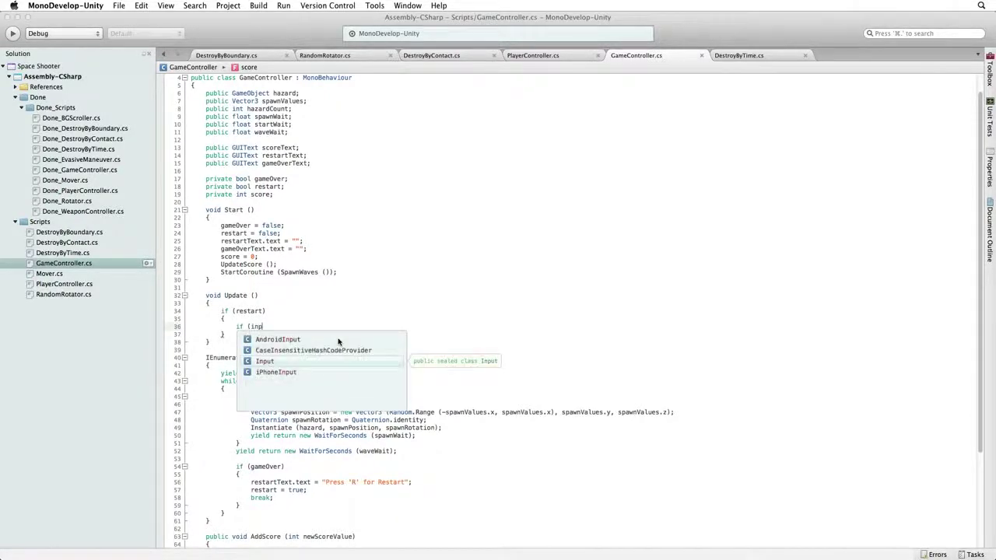
{"action": "type", "text": ".getk"}
{"action": "key", "text": "Return"}
{"action": "type", "text": "("}
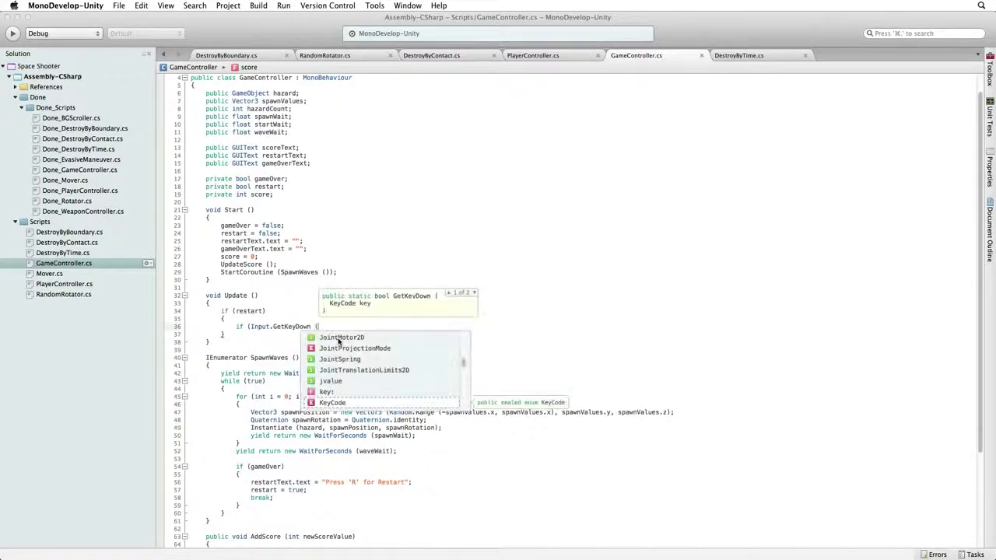
{"action": "type", "text": "ke.R))"}
{"action": "key", "text": "Return"}
{"action": "type", "text": "{"}
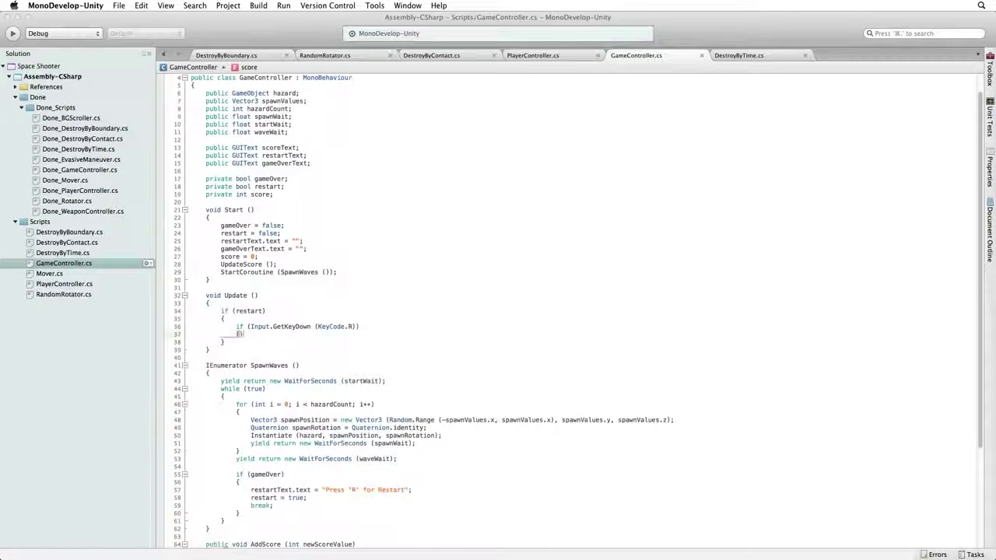
{"action": "key", "text": "Return"}
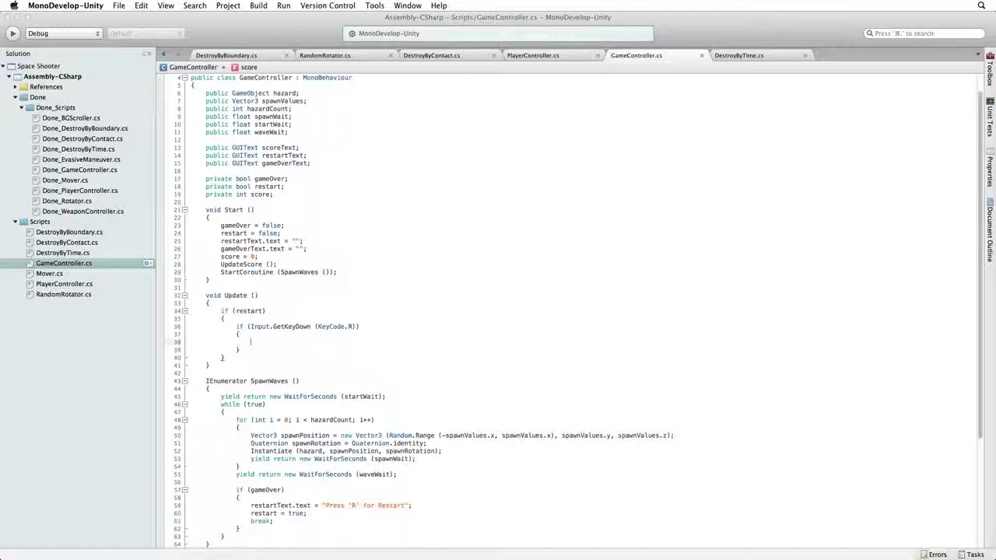
{"action": "type", "text": "App"}
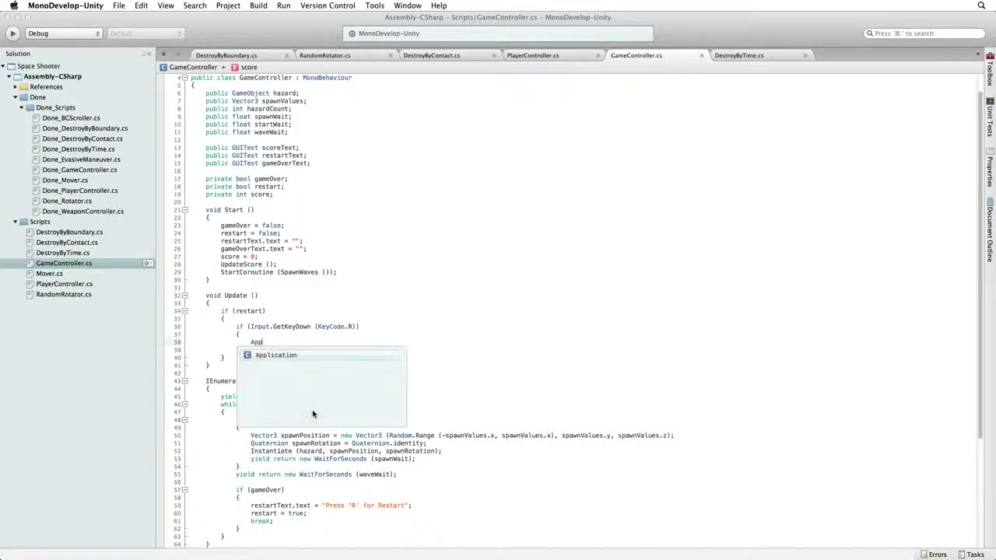
{"action": "type", "text": "lication.LoadLevel ("}
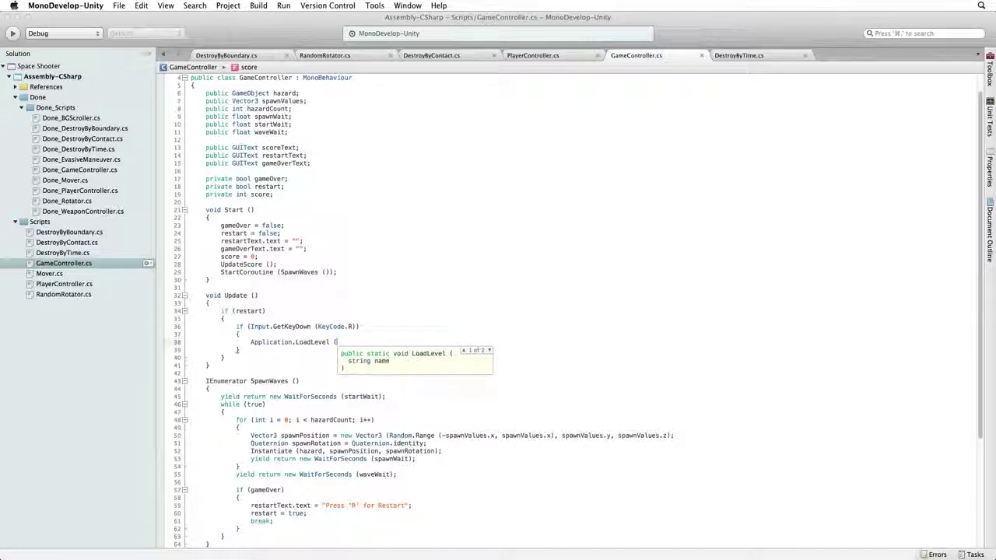
{"action": "type", "text": "Application"}
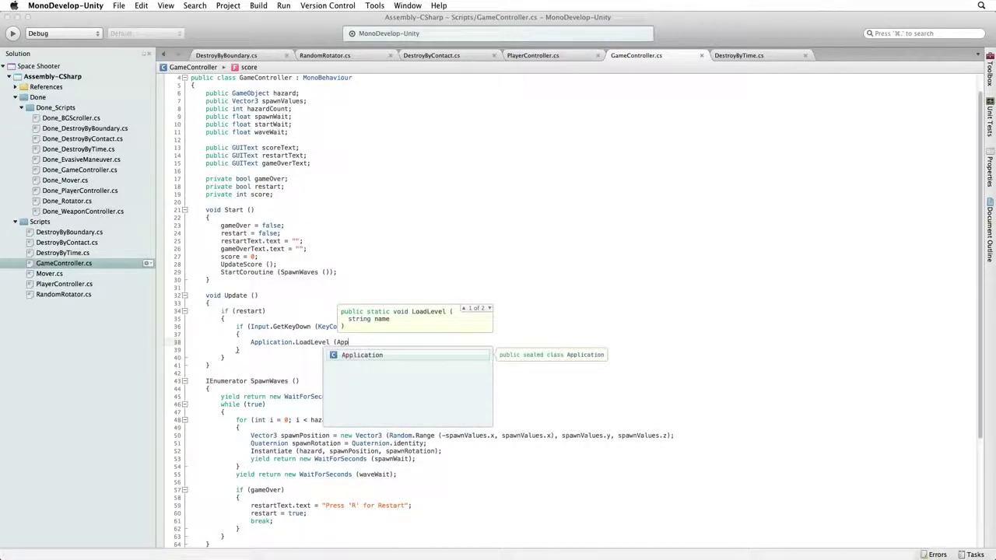
{"action": "type", "text": ".loadedLevel)"}
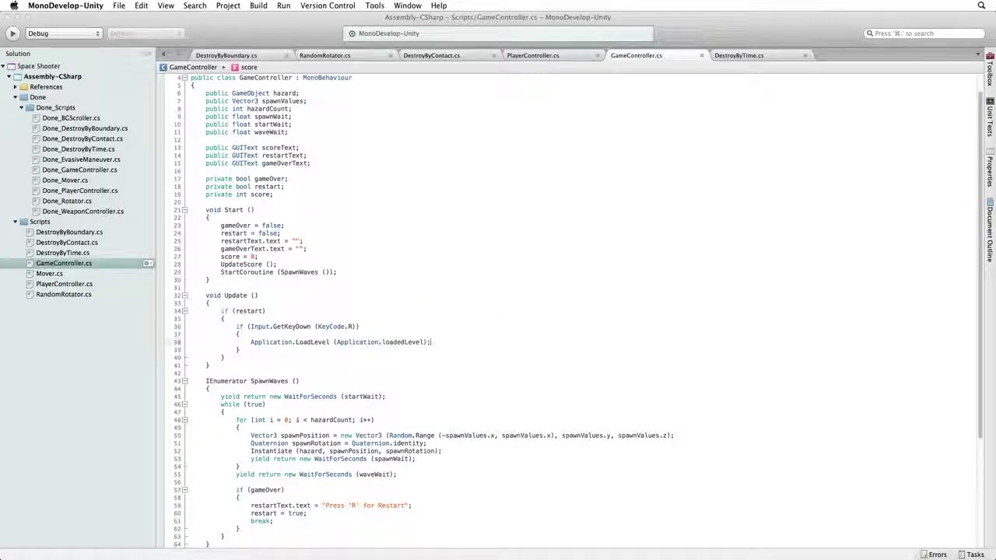
{"action": "type", "text": ";"}
Drag Restart Text and Game Over Text into Game Controller's matching Inspector fields.
{"action": "key", "text": "super+Tab"}
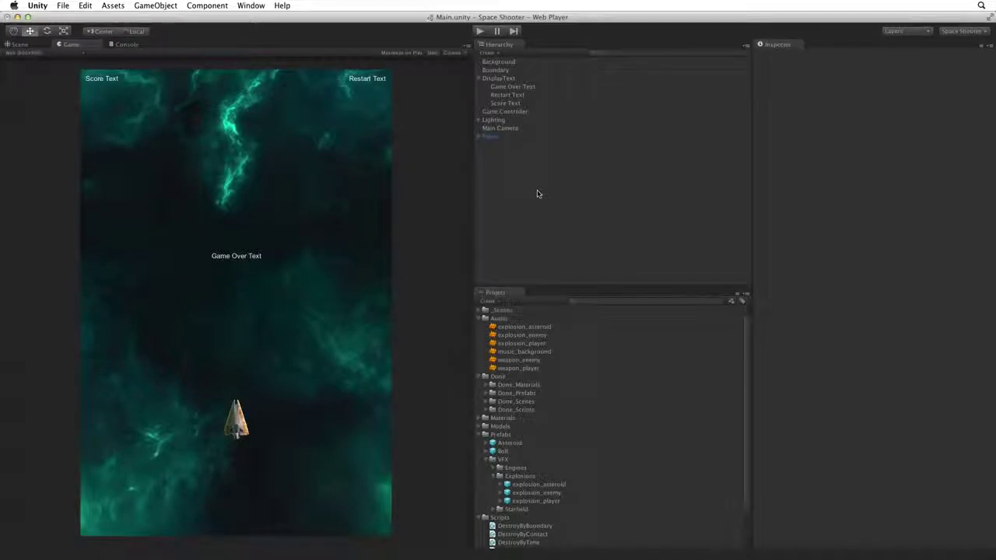
{"action": "left_click", "coordinate": [517, 112]}
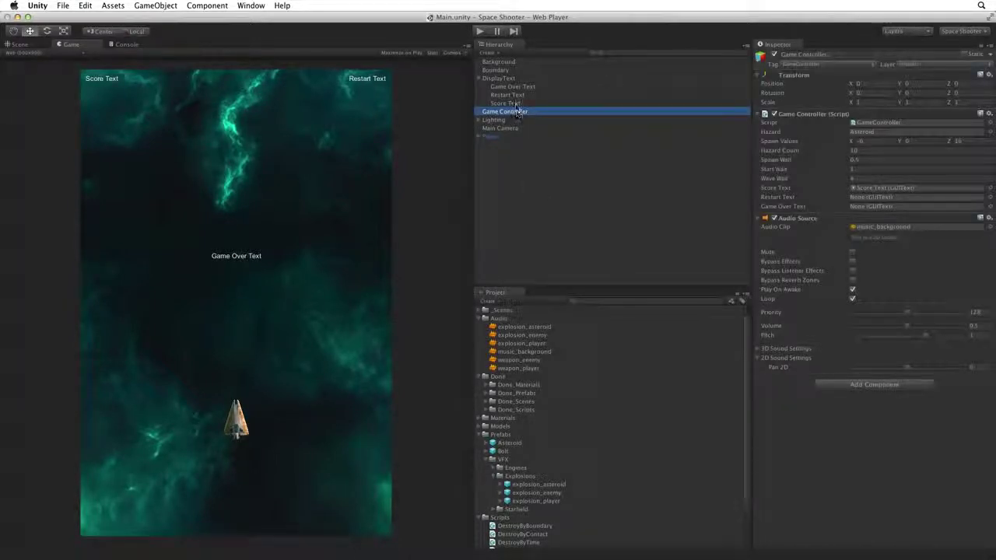
{"action": "left_click", "coordinate": [508, 95]}
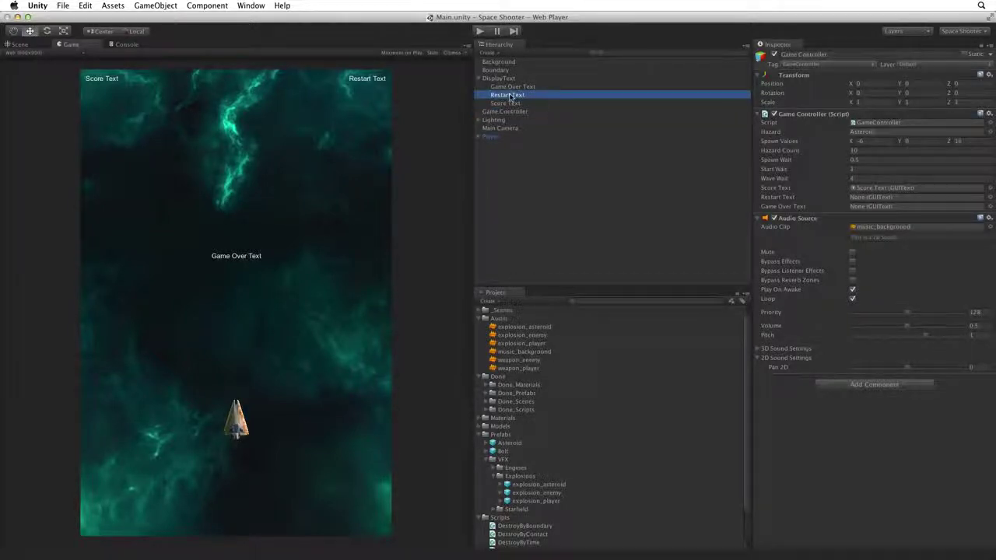
{"action": "left_click_drag", "start_coordinate": [508, 95], "coordinate": [931, 197]}
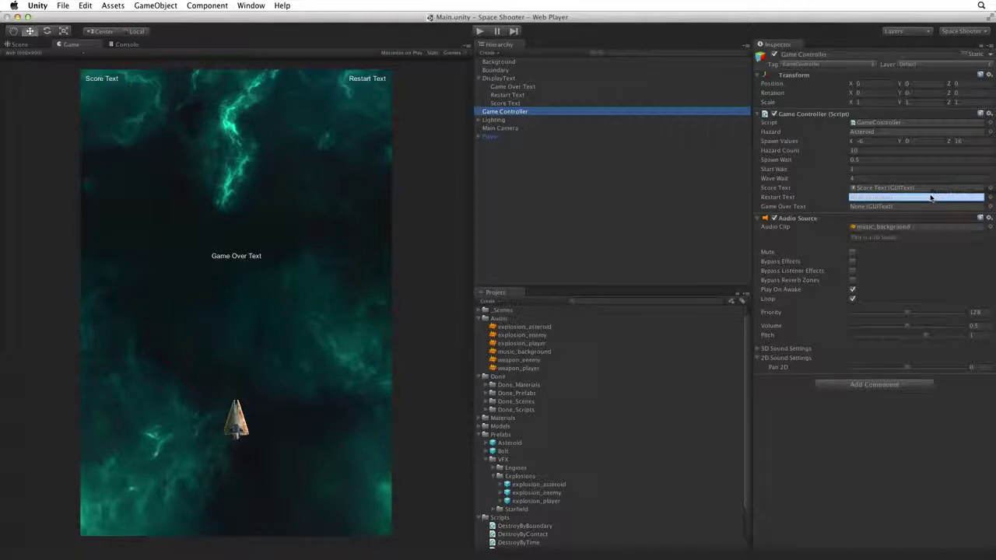
{"action": "left_click_drag", "start_coordinate": [930, 197], "coordinate": [927, 199]}
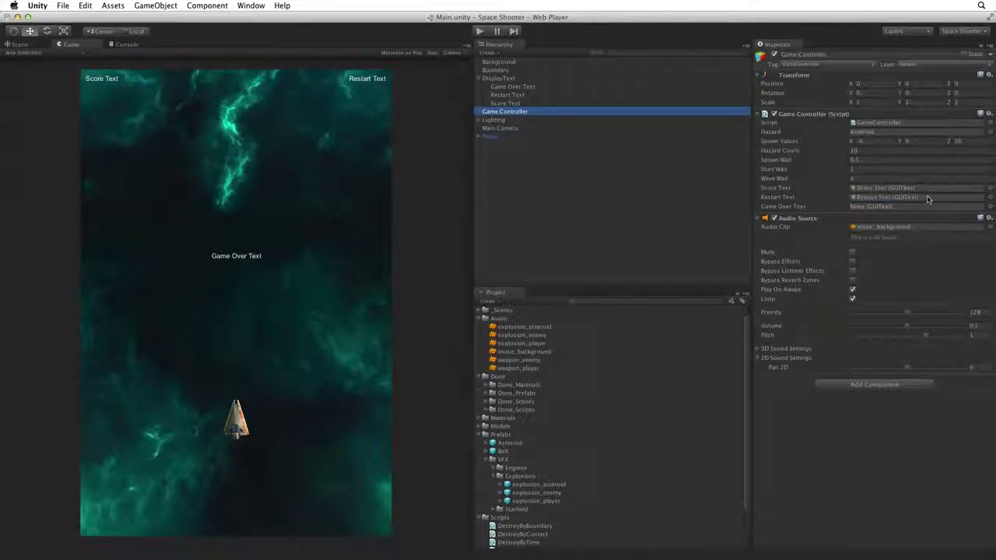
{"action": "left_click", "coordinate": [513, 87]}
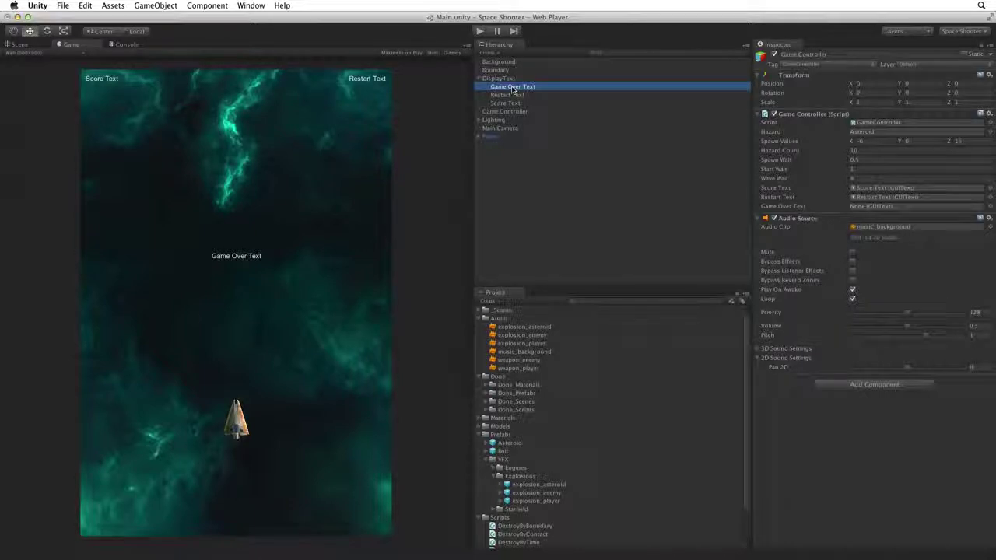
{"action": "left_click_drag", "start_coordinate": [513, 89], "coordinate": [865, 209]}
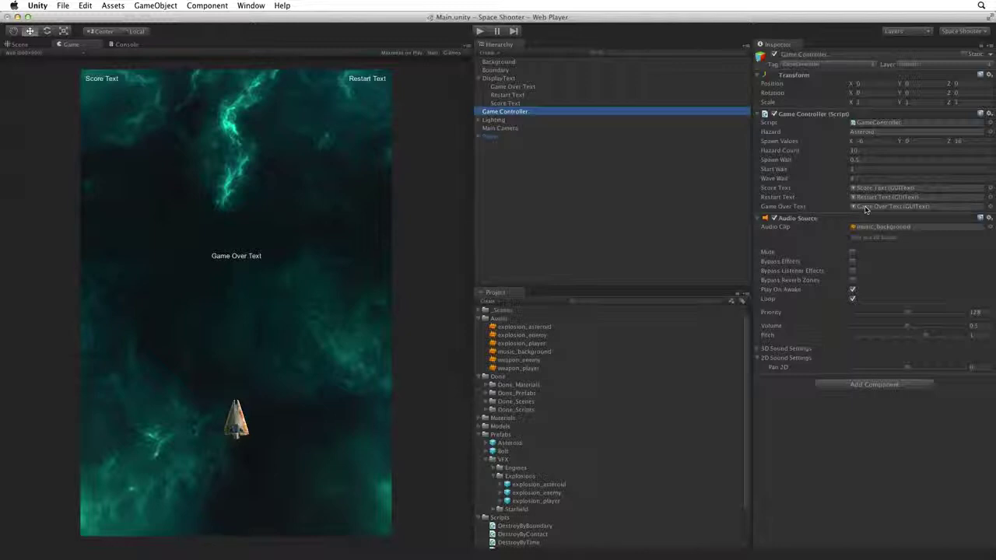
Open DestroyByContact.cs from the Asteroid prefab's Destroy By Contact gear menu via Edit Script.
{"action": "left_click", "coordinate": [866, 209]}
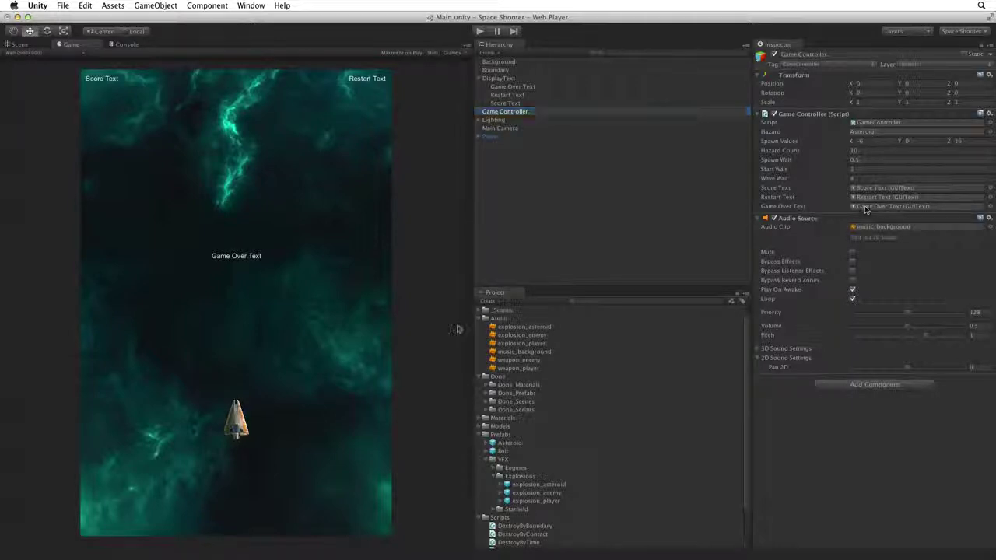
{"action": "left_click", "coordinate": [526, 444]}
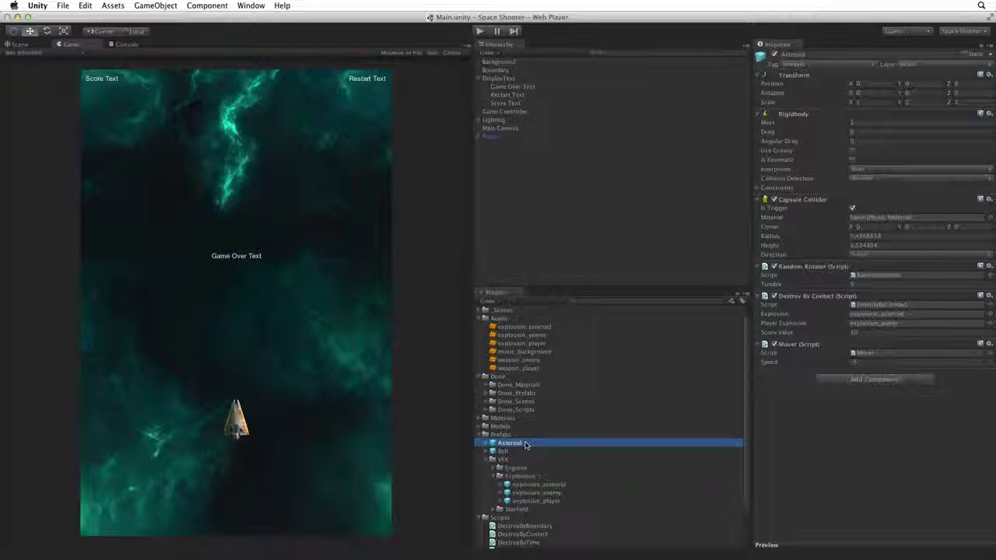
{"action": "left_click", "coordinate": [988, 296]}
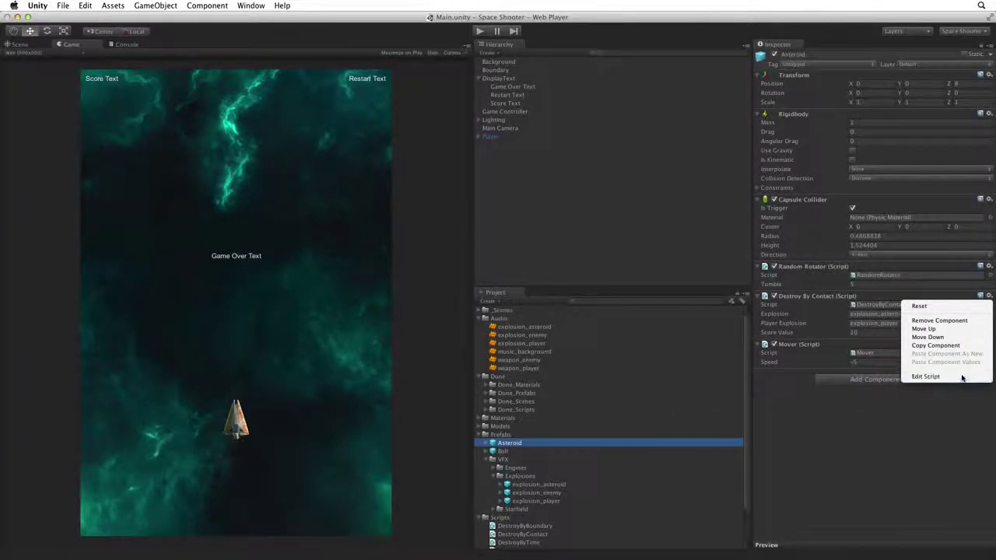
{"action": "left_click", "coordinate": [968, 377]}
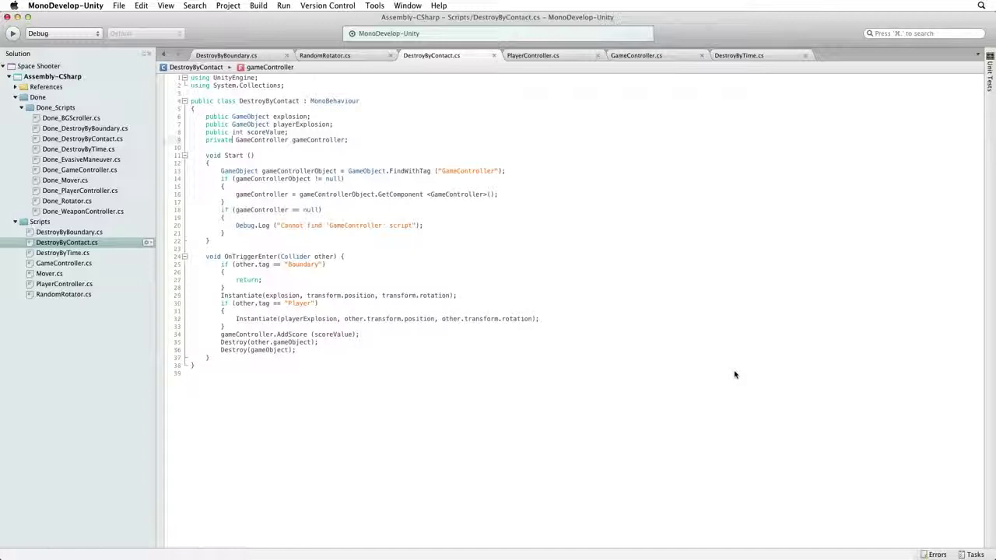
Add gameController.GameOver (); on a new line after the playerExplosion Instantiate call.
{"action": "left_click", "coordinate": [545, 319]}
{"action": "key", "text": "Return"}
{"action": "type", "text": "gam"}
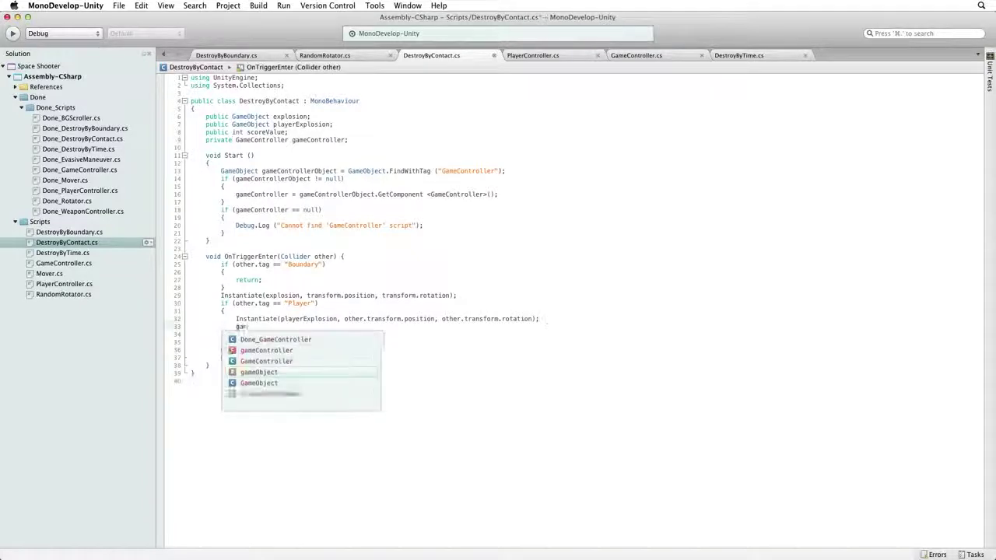
{"action": "type", "text": "eController."}
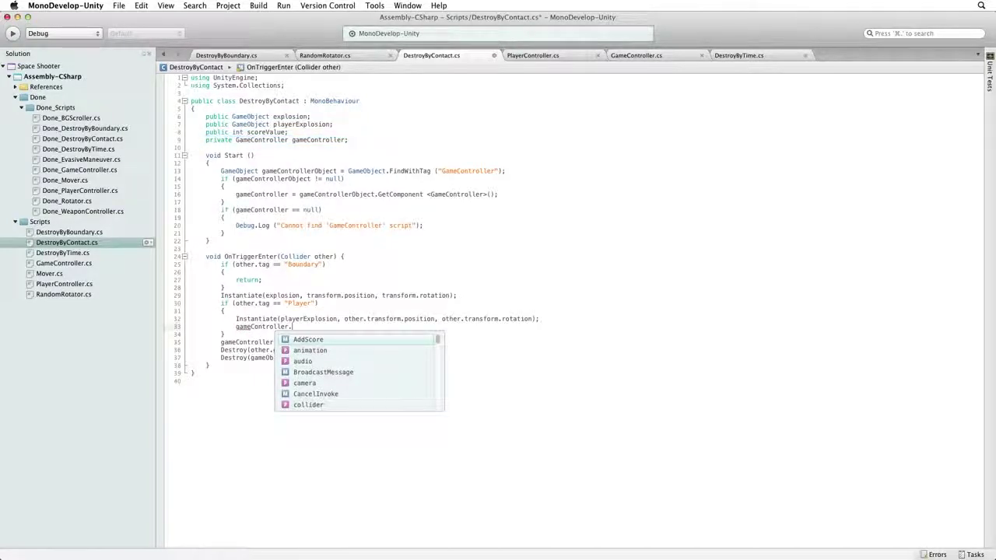
{"action": "type", "text": "Ga"}
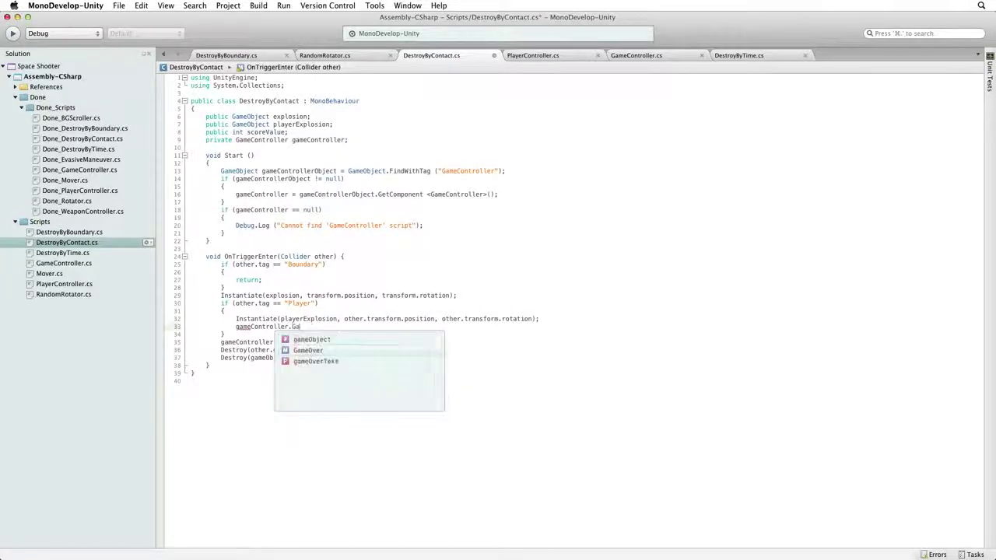
{"action": "key", "text": "Return"}
{"action": "type", "text": "();"}
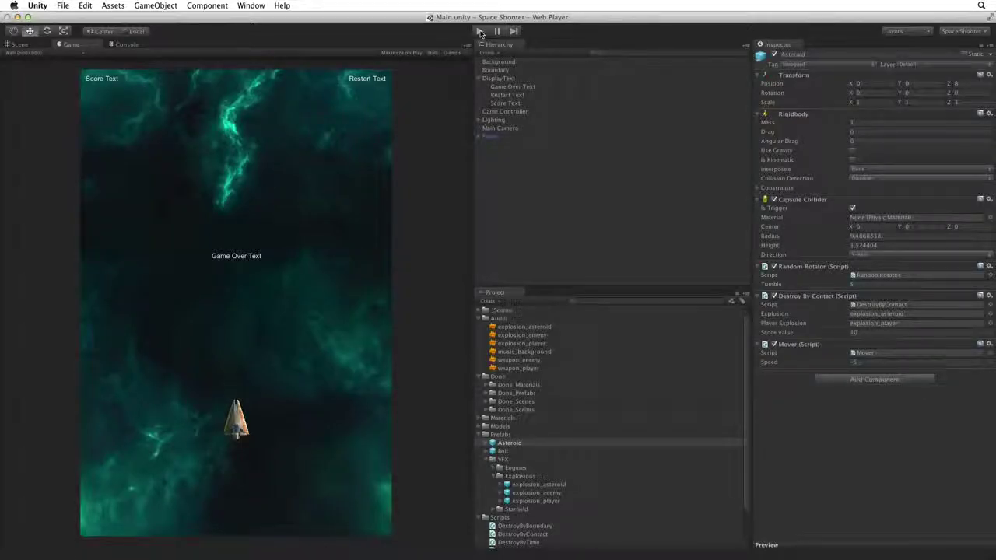
{"action": "left_click", "coordinate": [480, 32]}
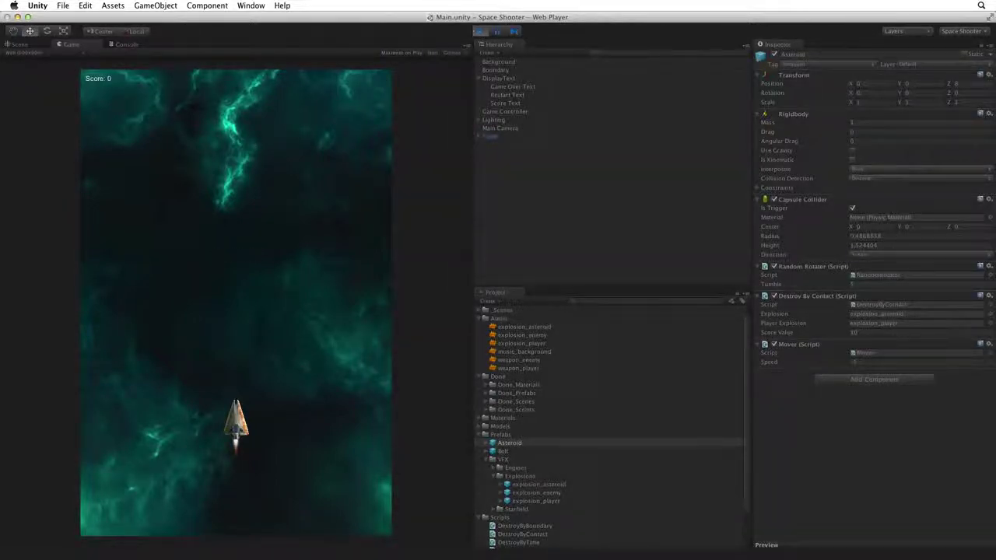
{"action": "key", "text": "Left"}
{"action": "key", "text": "ctrl"}
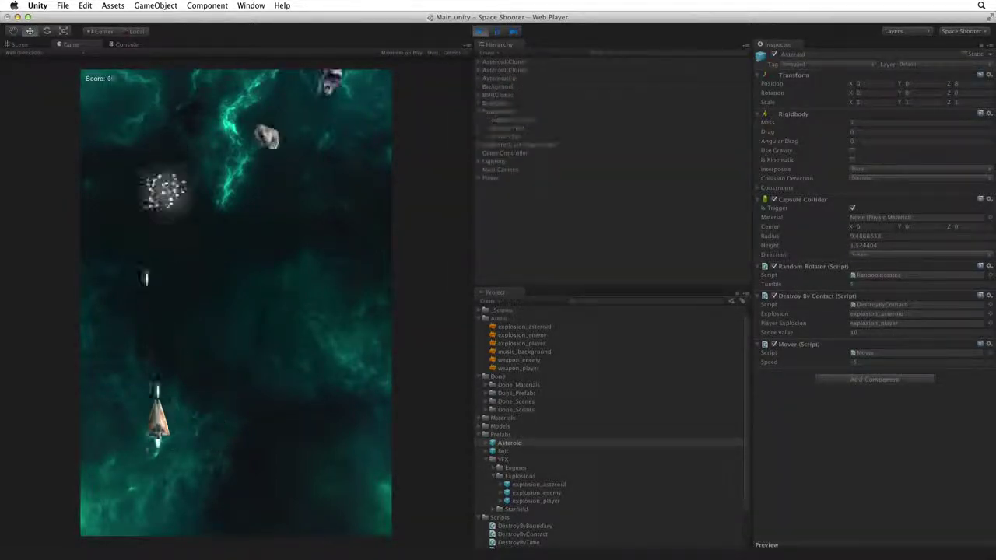
{"action": "key", "text": "Right"}
{"action": "key", "text": "Right"}
{"action": "key", "text": "ctrl"}
{"action": "key", "text": "Left"}
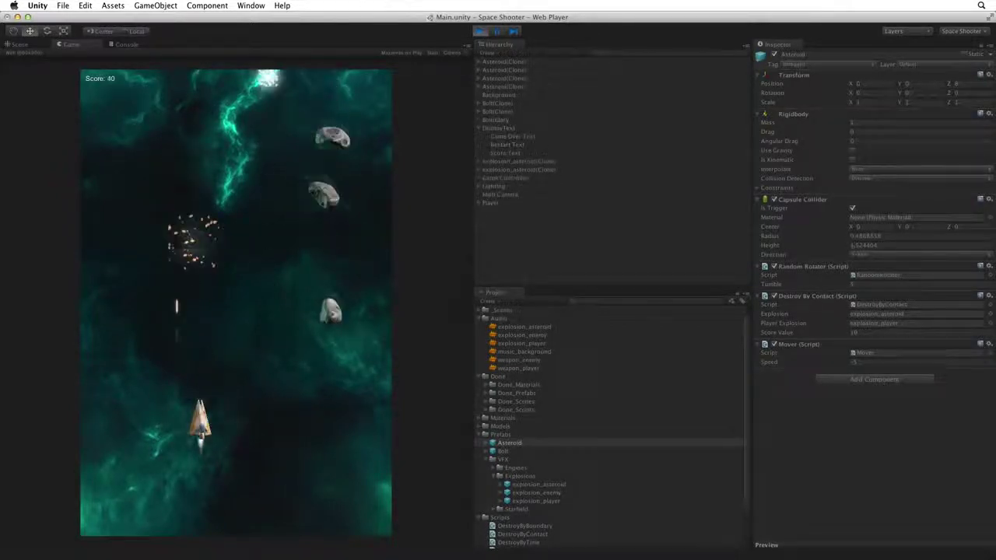
{"action": "key", "text": "Right"}
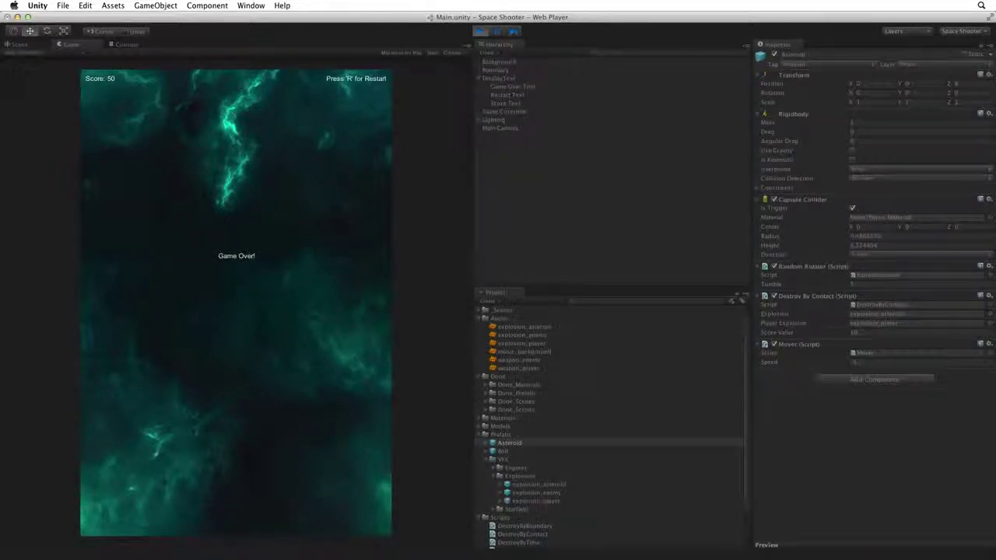
{"action": "key", "text": "r"}
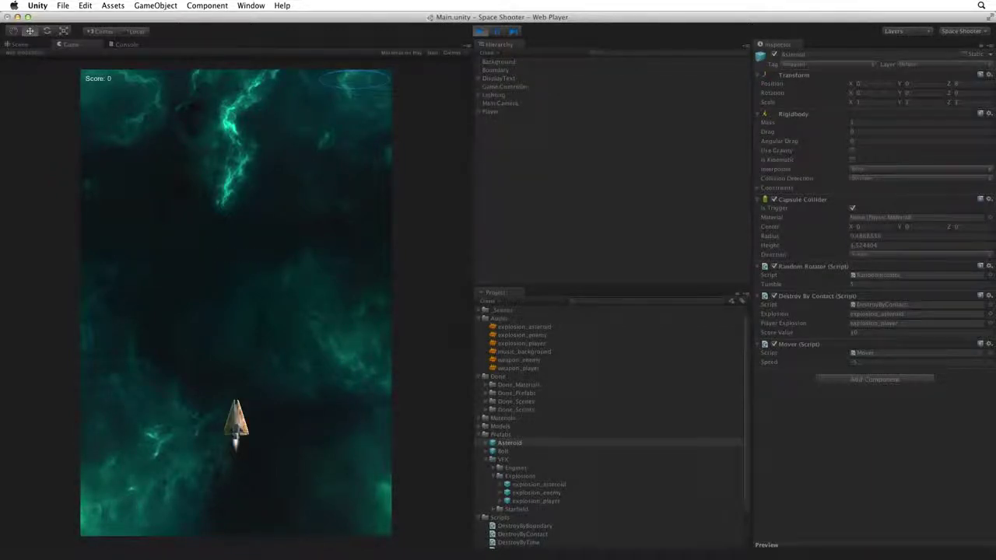
{"action": "key", "text": "Left"}
{"action": "key", "text": "Right"}
{"action": "key", "text": "ctrl"}
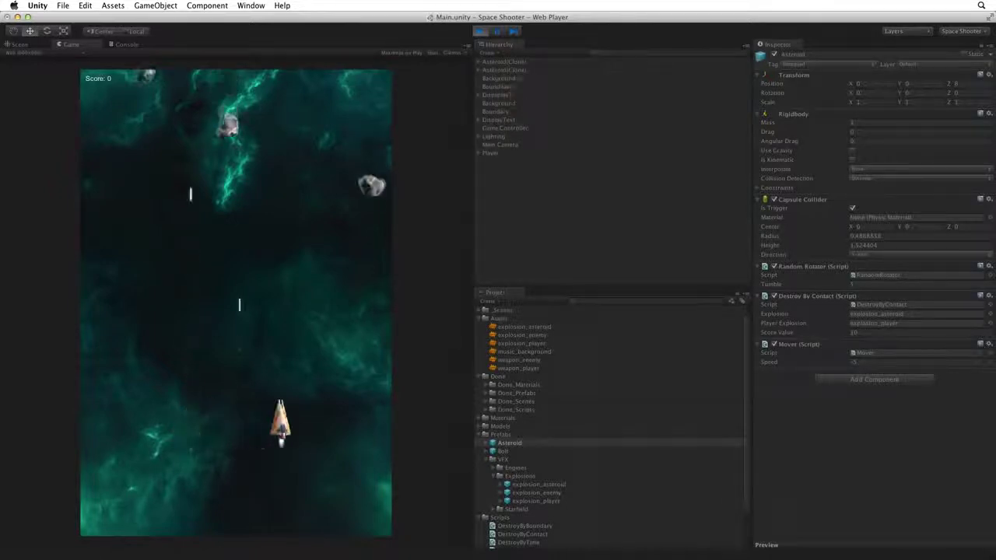
{"action": "key", "text": "Right"}
{"action": "key", "text": "Left"}
{"action": "key", "text": "Left"}
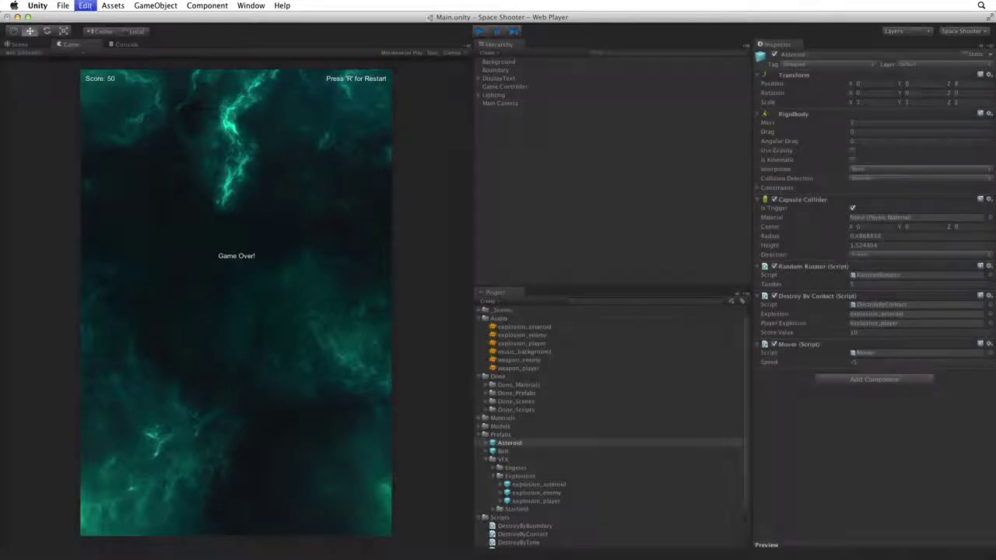
{"action": "key", "text": "super+p"}
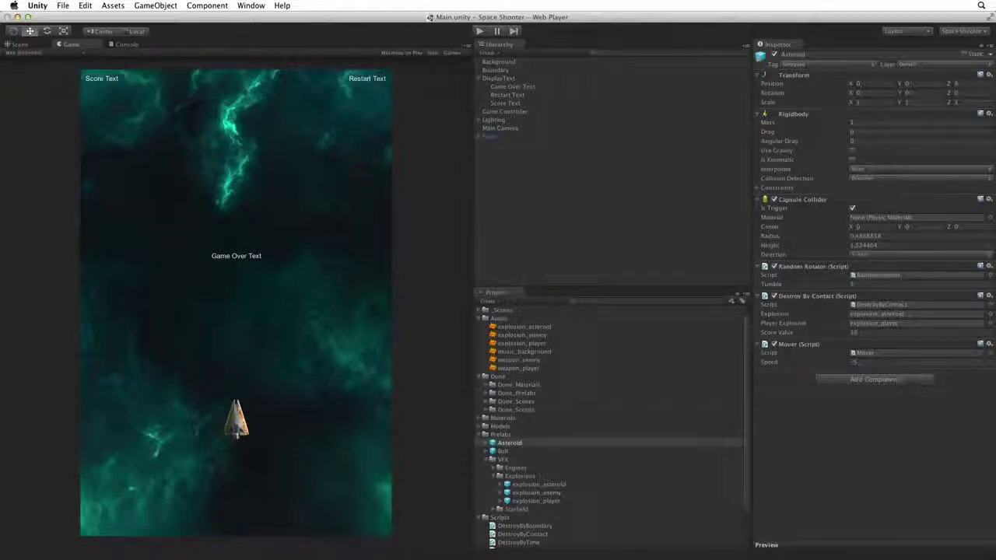
Set Restart Text and Score Text font size to 20.
{"action": "left_click", "coordinate": [523, 95]}
{"action": "left_click", "coordinate": [525, 104], "text": "shift"}
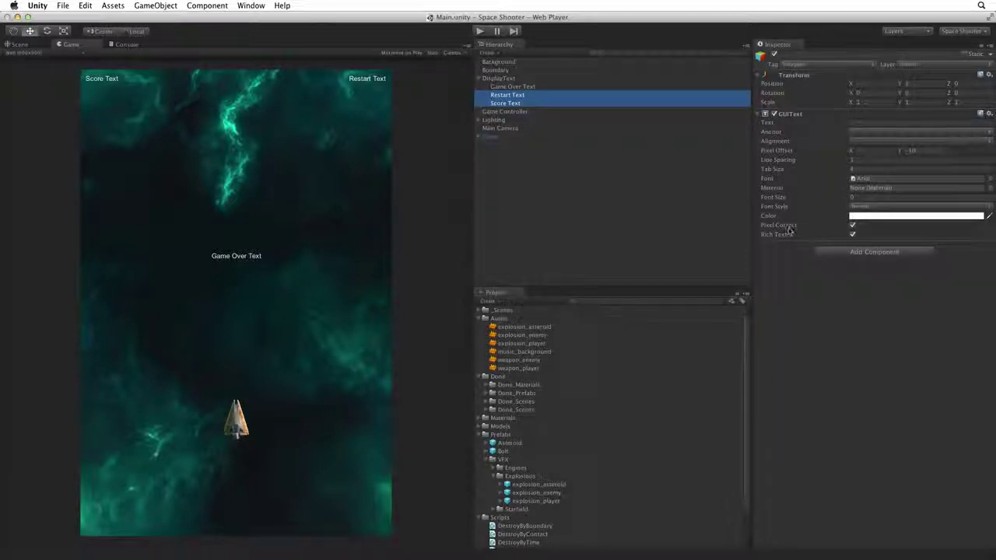
{"action": "left_click_drag", "start_coordinate": [769, 199], "coordinate": [838, 200]}
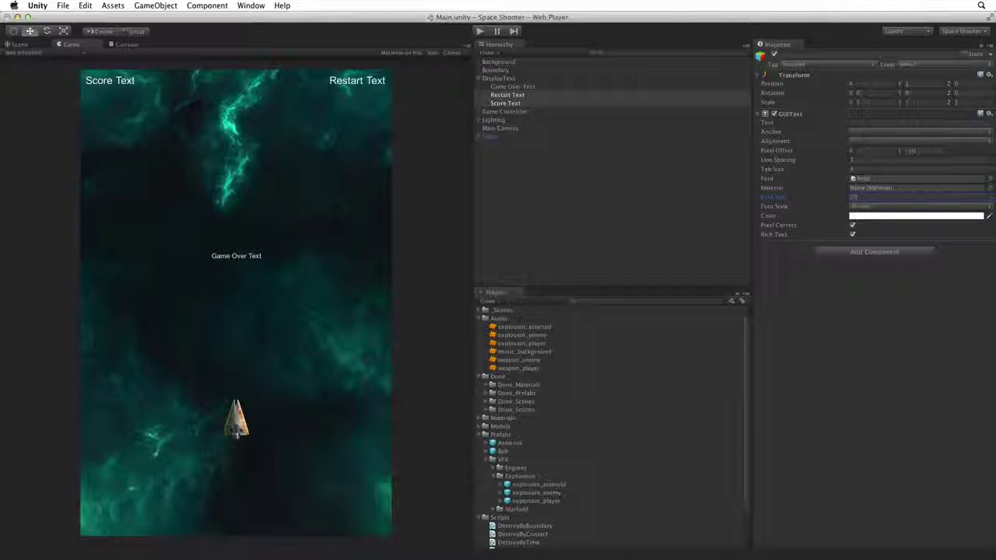
Set Game Over Text's GUIText font size to 25.
{"action": "left_click", "coordinate": [520, 88]}
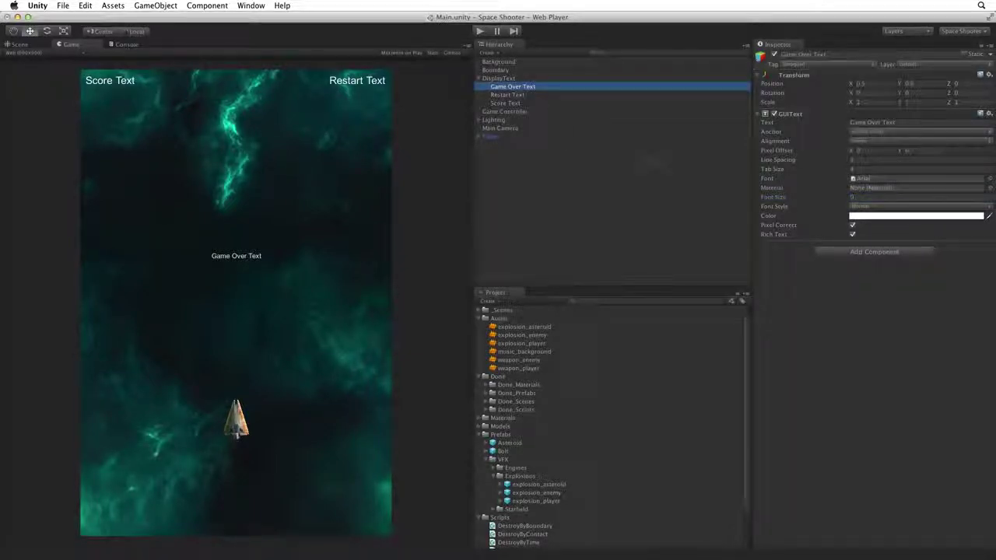
{"action": "left_click", "coordinate": [851, 198]}
{"action": "type", "text": "20"}
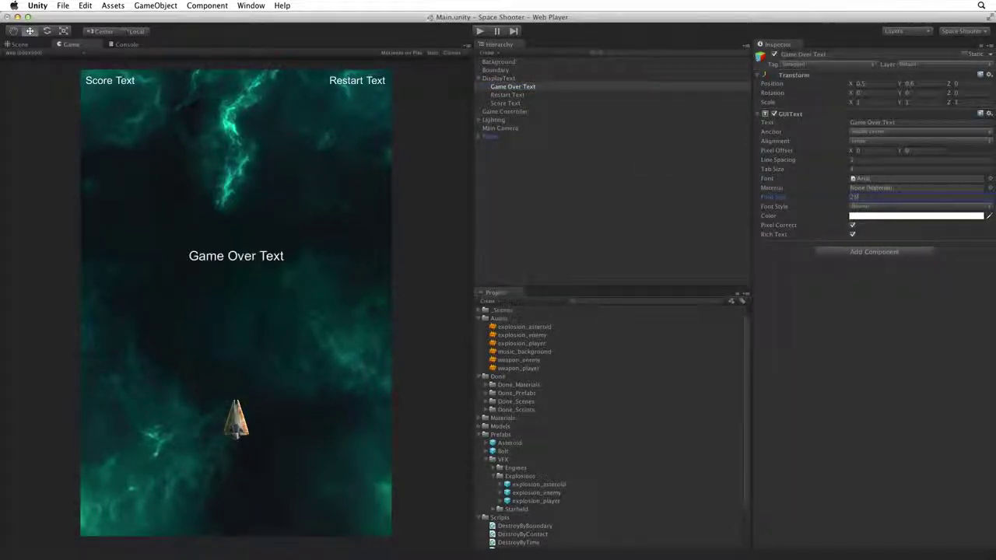
{"action": "type", "text": "5"}
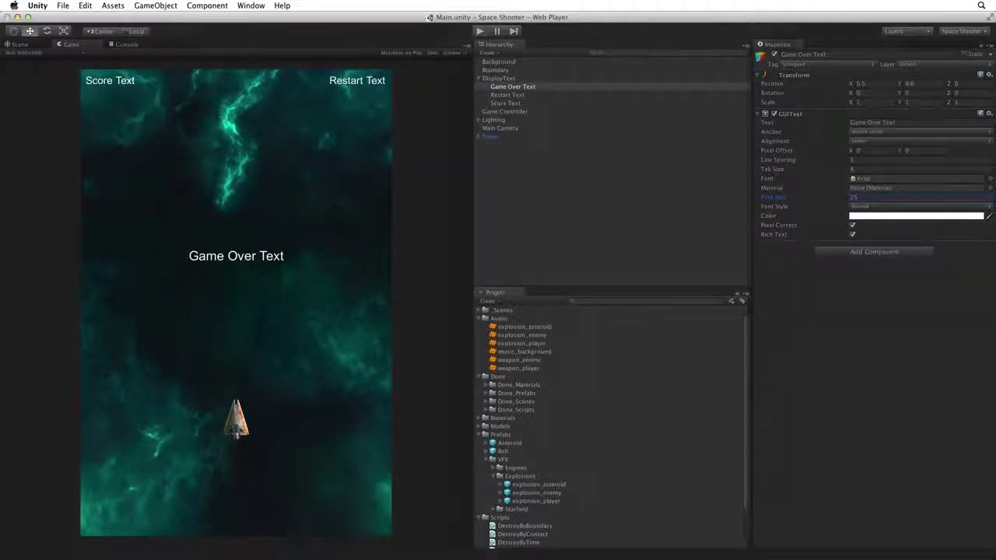
{"action": "key", "text": "super+p"}
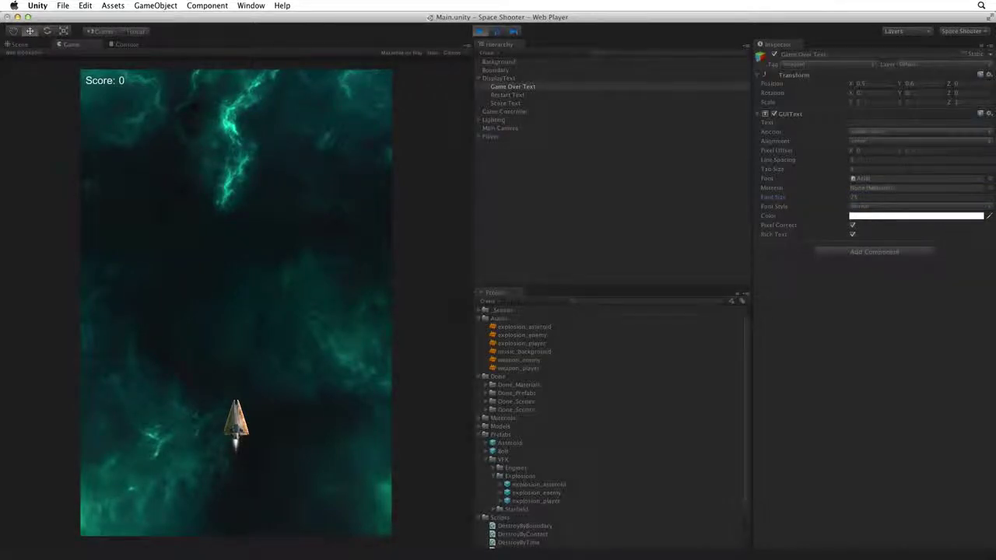
{"action": "key", "text": "Right"}
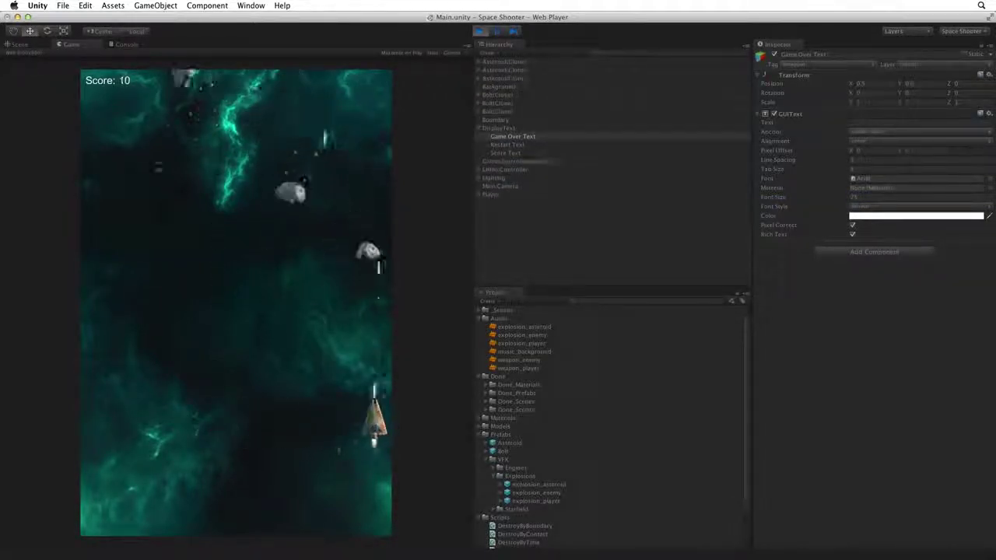
{"action": "key", "text": "Left"}
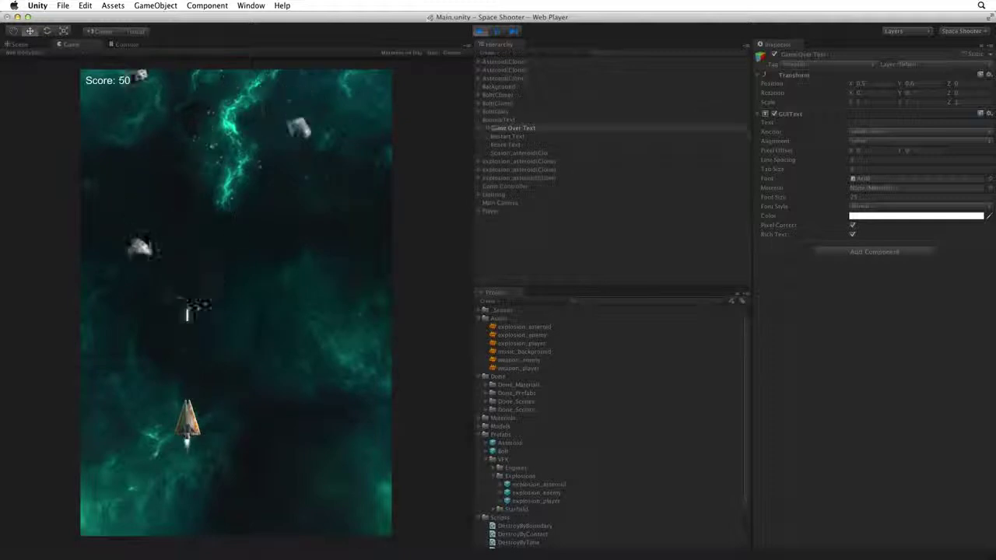
{"action": "key", "text": "Right"}
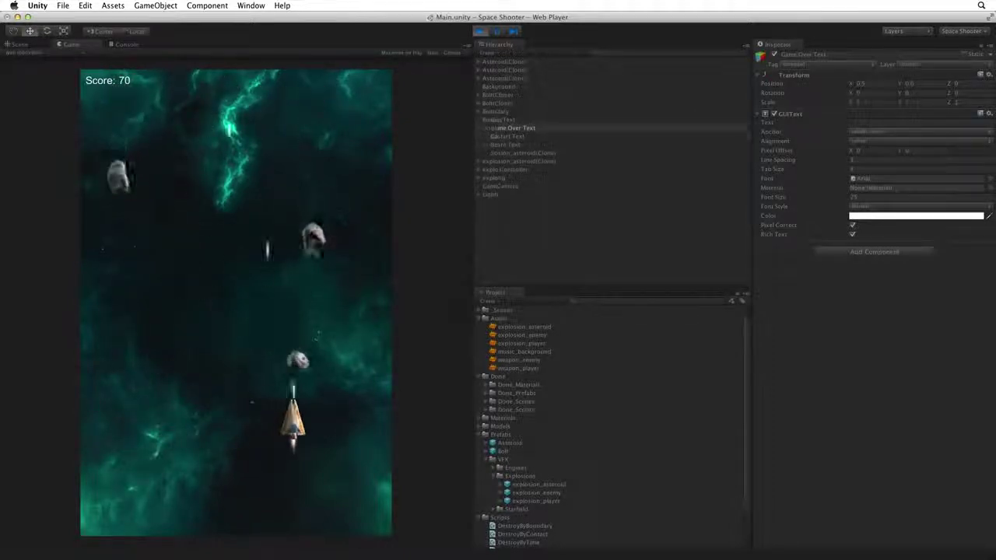
{"action": "key", "text": "Right"}
{"action": "key", "text": "Left"}
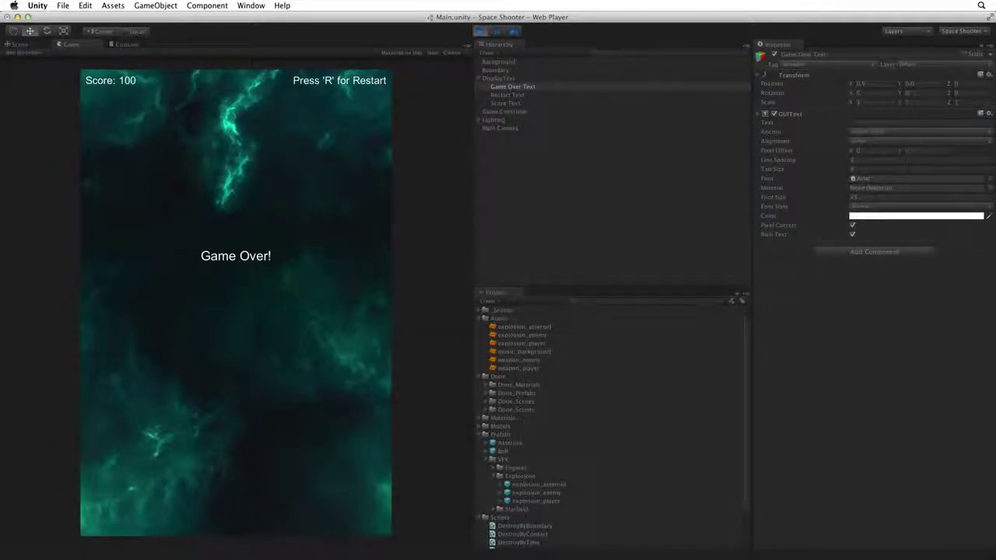
{"action": "key", "text": "r"}
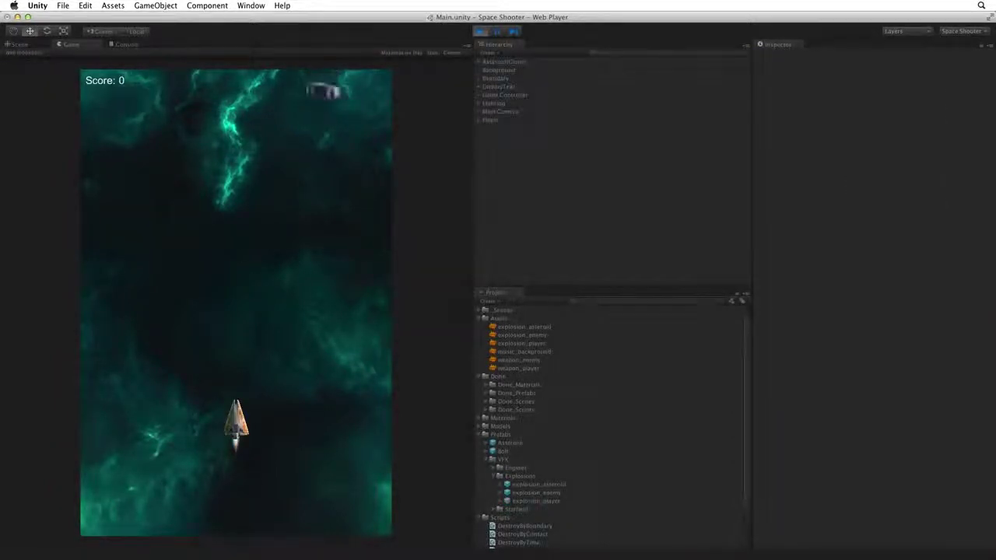
{"action": "key", "text": "Right"}
{"action": "key", "text": "Left"}
{"action": "key", "text": "Left"}
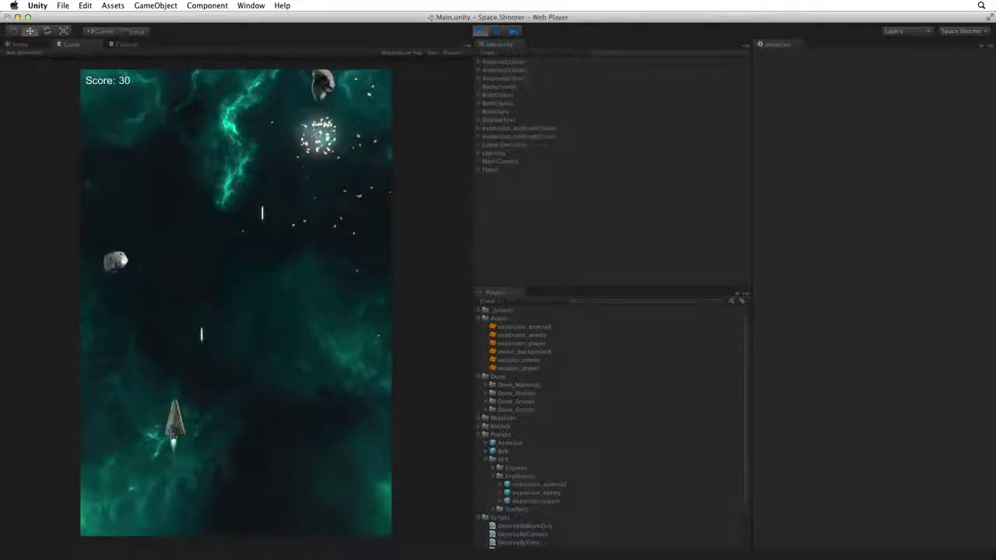
{"action": "key", "text": "Left"}
{"action": "key", "text": "Right"}
{"action": "key", "text": "Right"}
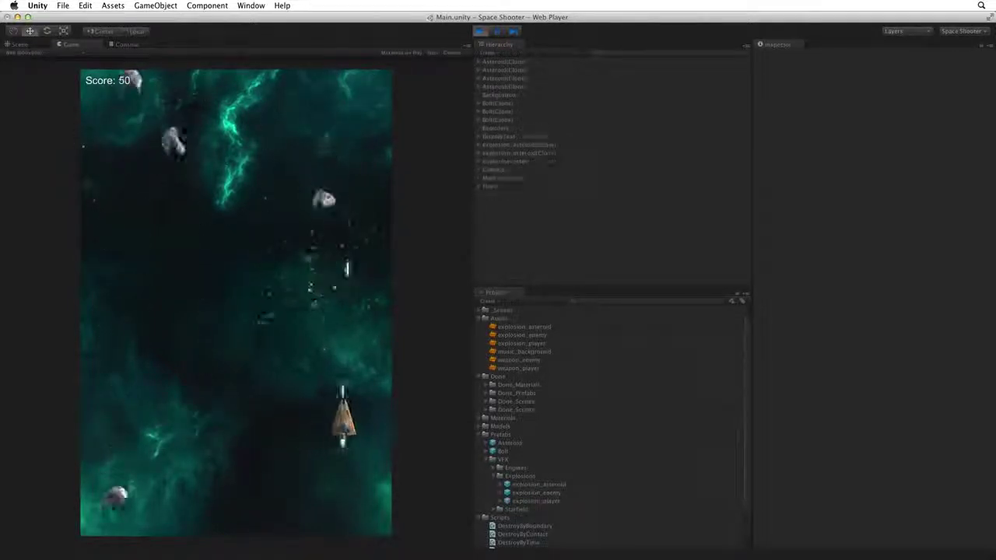
{"action": "key", "text": "Left"}
{"action": "key", "text": "Left"}
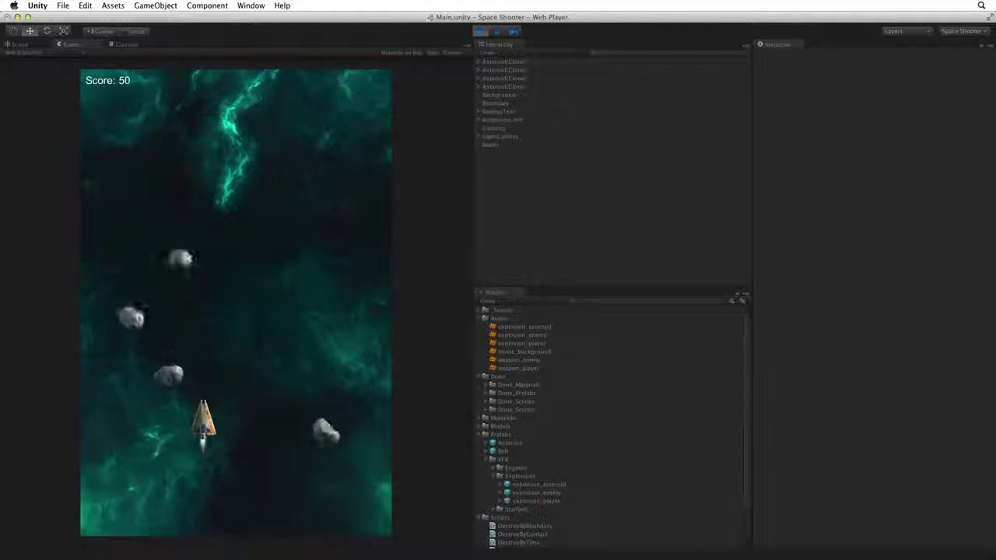